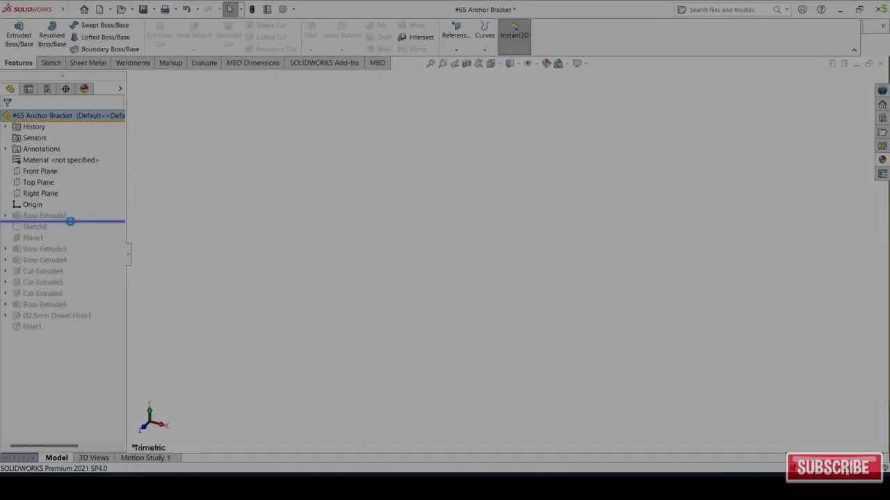
Roll forward past Boss-Extrude2 and review its 90 × 45 mm L-profile sketch on the Right Plane.
drag(71, 221, 50, 222)
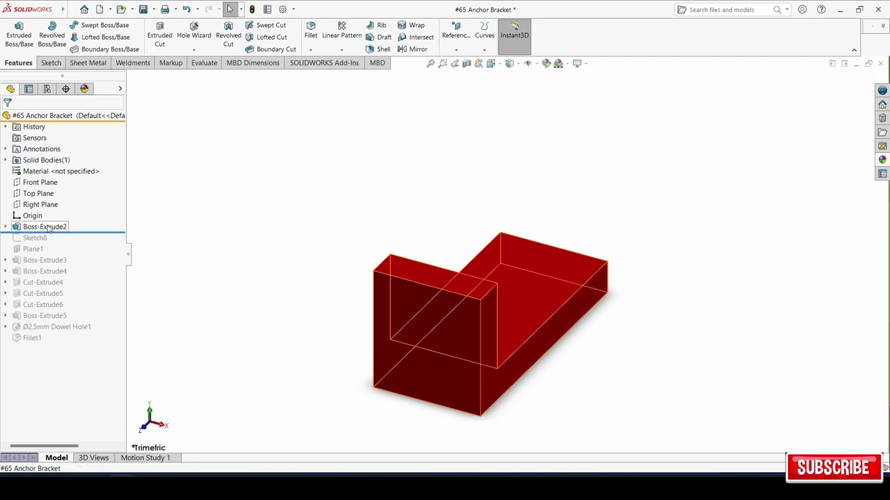
click(48, 227)
click(68, 199)
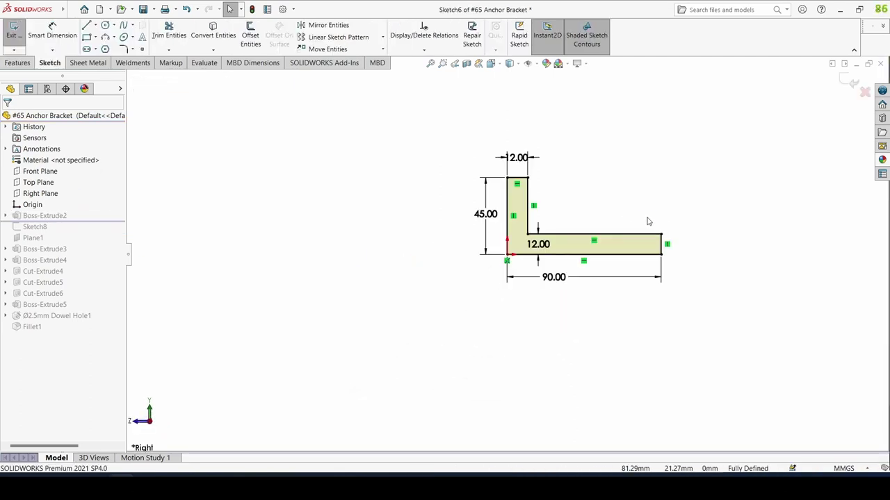
scroll(646, 220, down, 1)
scroll(645, 218, down, 1)
scroll(643, 219, down, 1)
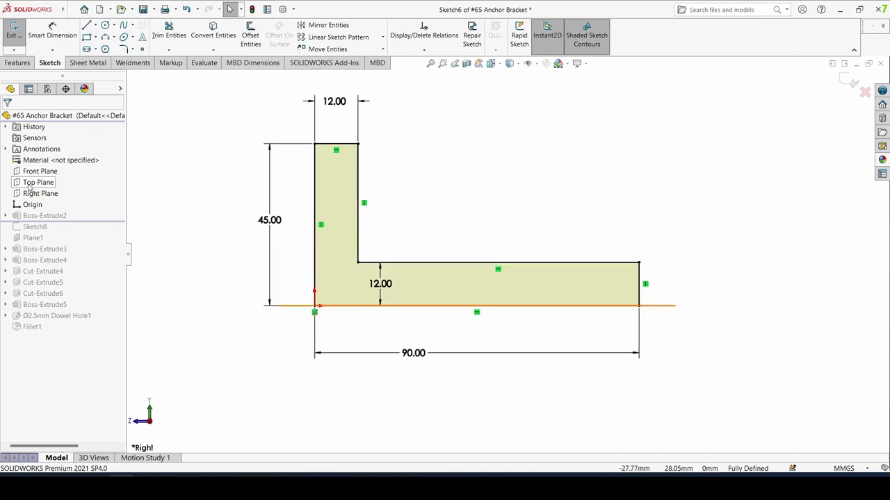
click(29, 196)
scroll(431, 254, up, 2)
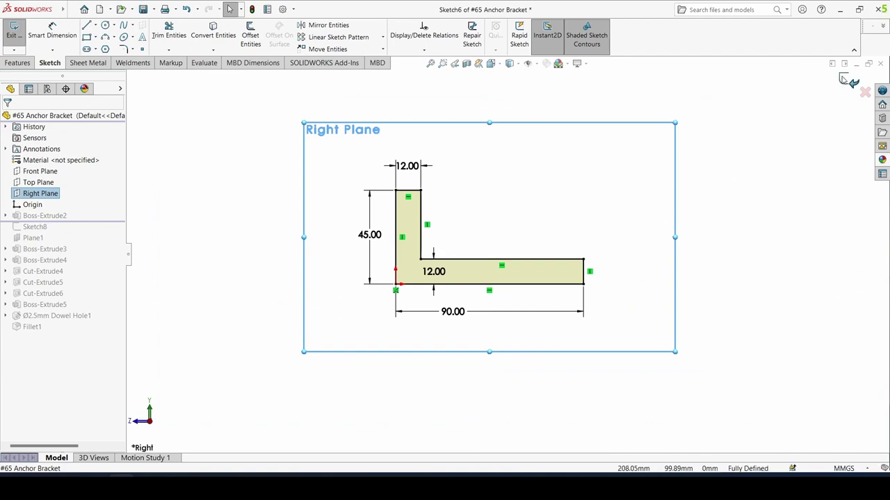
click(847, 81)
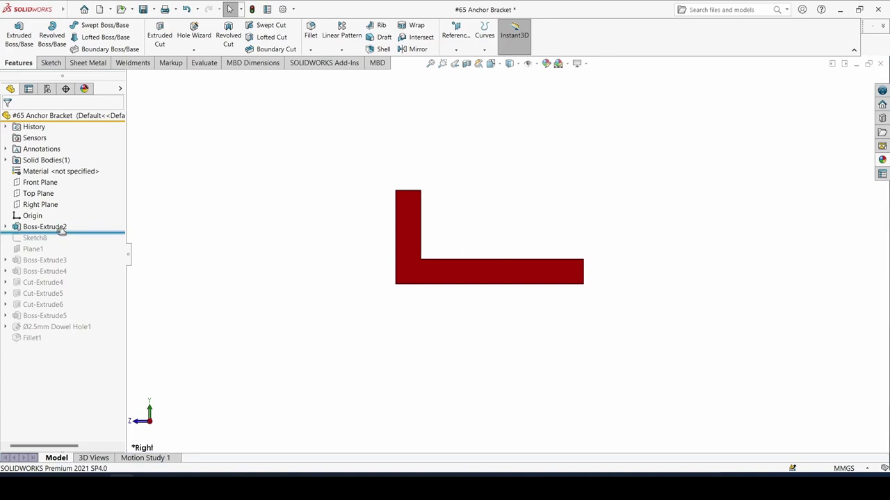
Roll forward past Sketch8 and check its fully defined 60° angled line.
drag(61, 231, 61, 241)
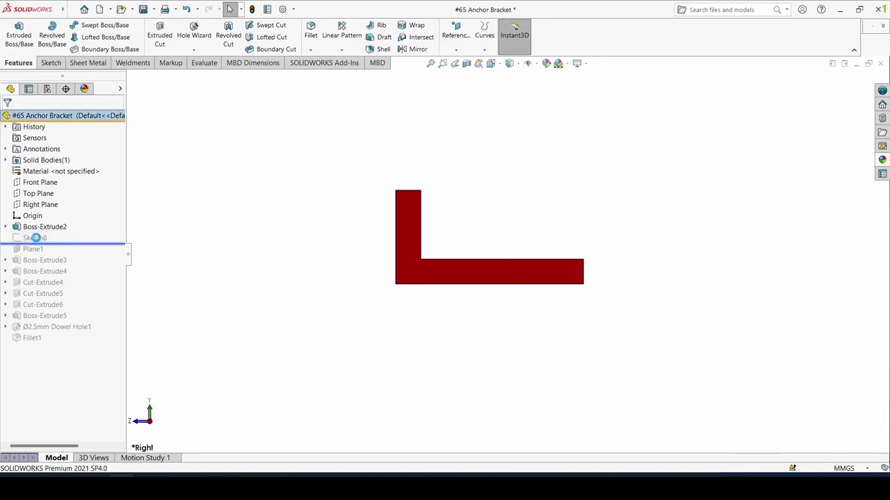
click(36, 237)
click(45, 208)
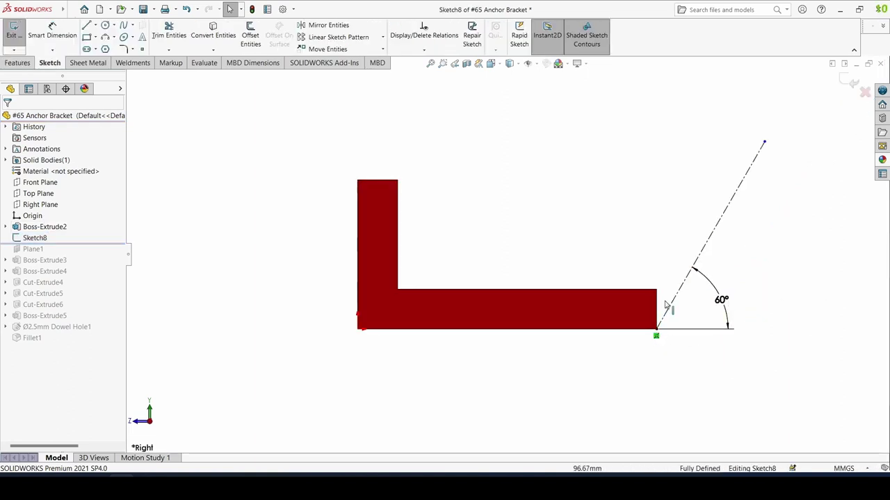
click(853, 88)
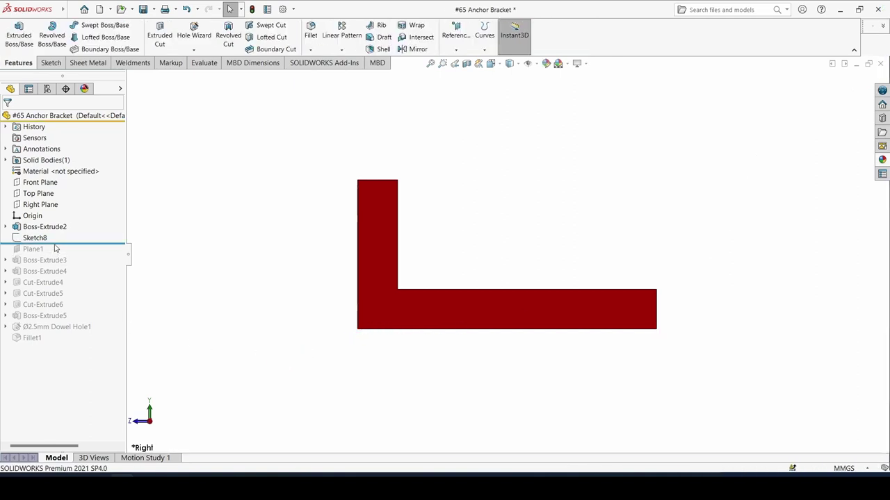
Roll forward to Plane1, check its 60° line and base-edge references in 3D, and keep it unchanged.
drag(56, 244, 32, 255)
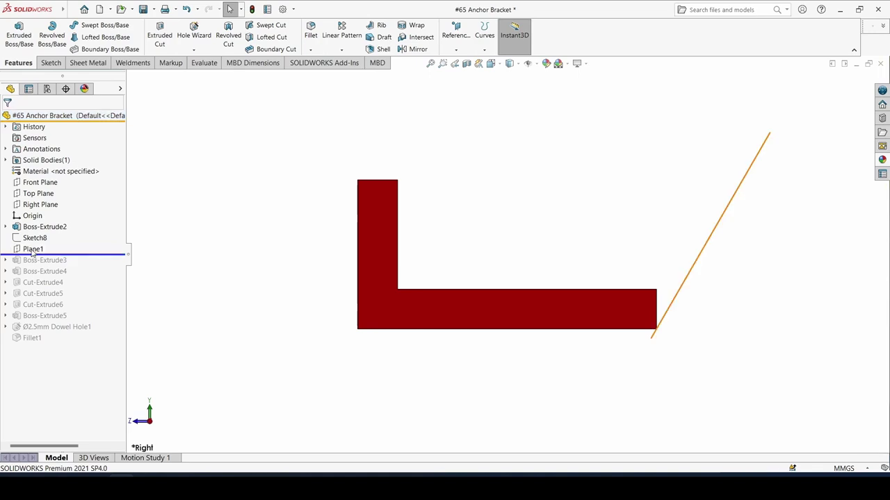
click(32, 248)
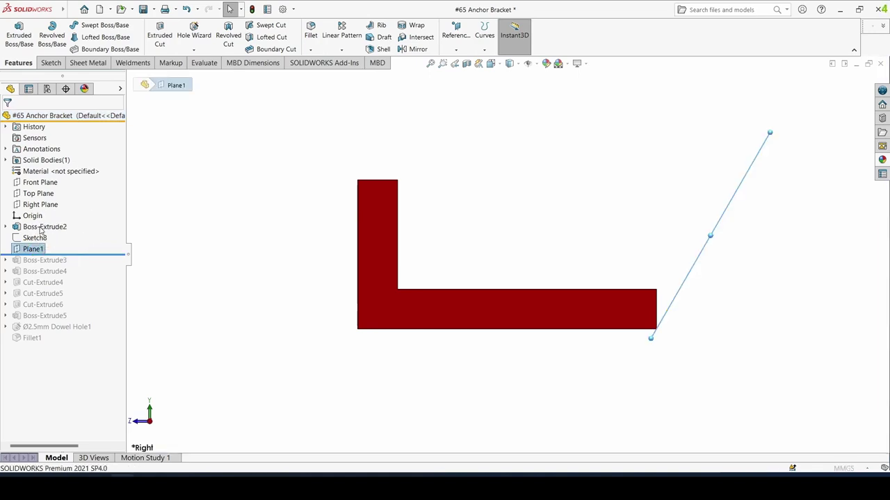
click(49, 241)
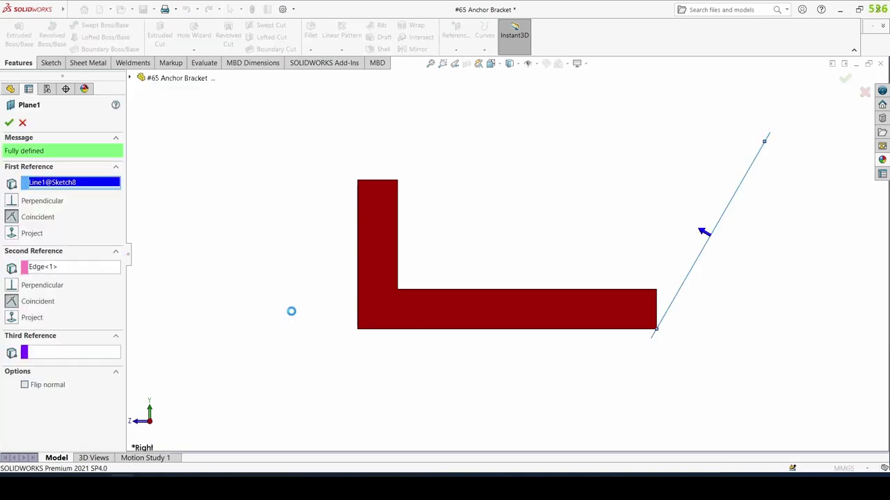
mouse_move(297, 315)
middle_down()
mouse_move(314, 312)
mouse_move(323, 336)
middle_up()
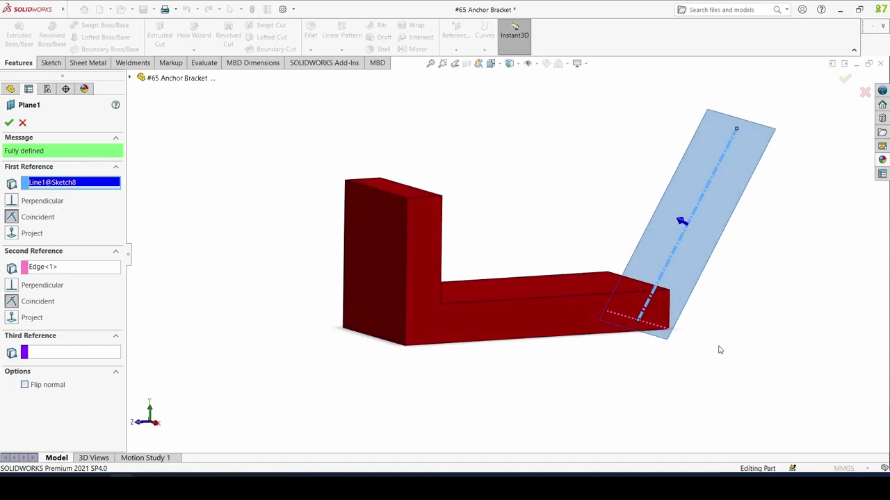
click(60, 273)
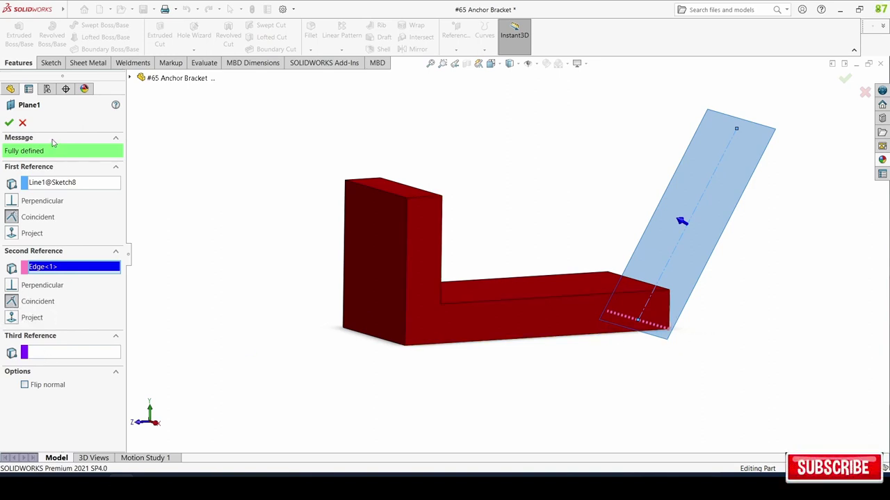
click(9, 123)
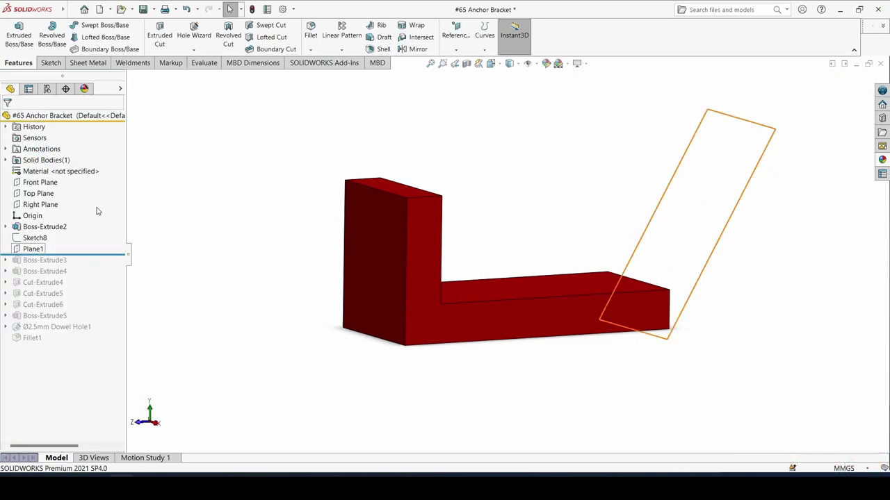
click(462, 47)
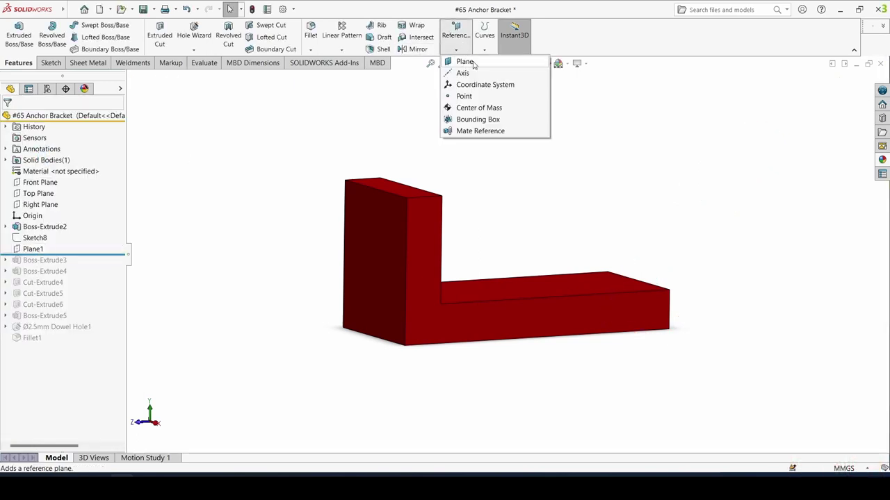
click(172, 202)
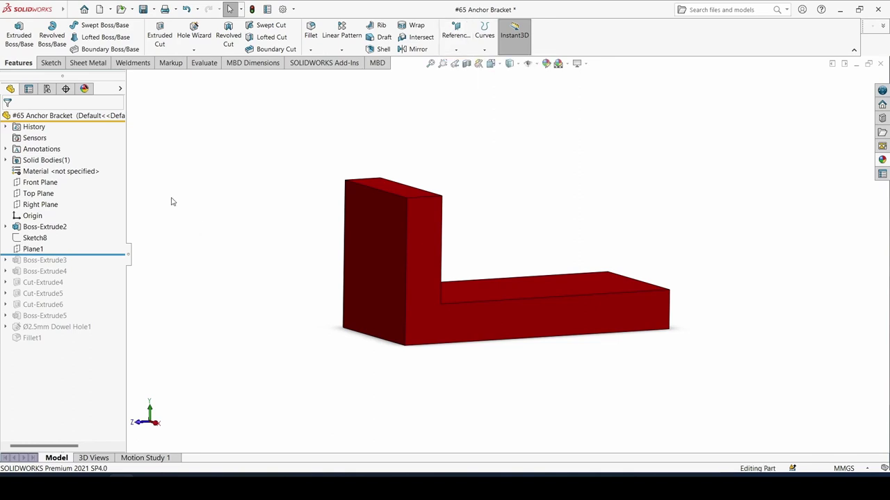
Roll forward to Boss-Extrude3 and open the lug's sketch for editing.
mouse_move(90, 253)
mouse_down()
mouse_move(83, 264)
mouse_move(61, 264)
mouse_up()
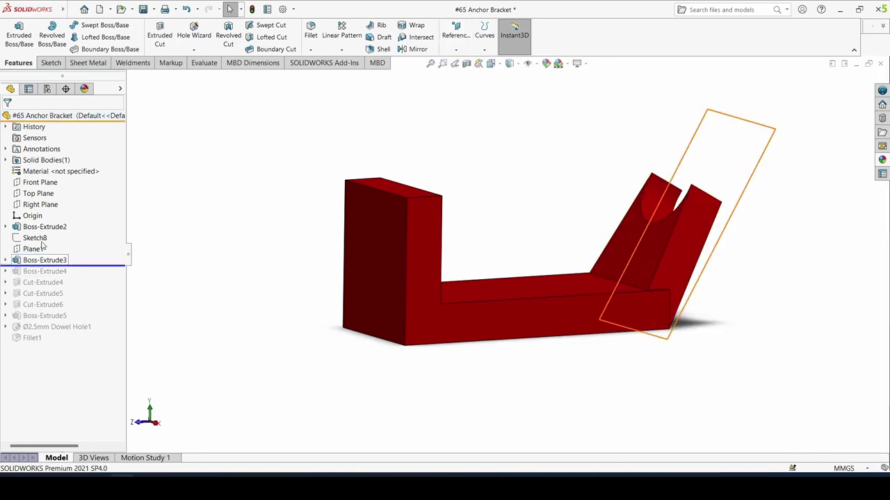
click(38, 248)
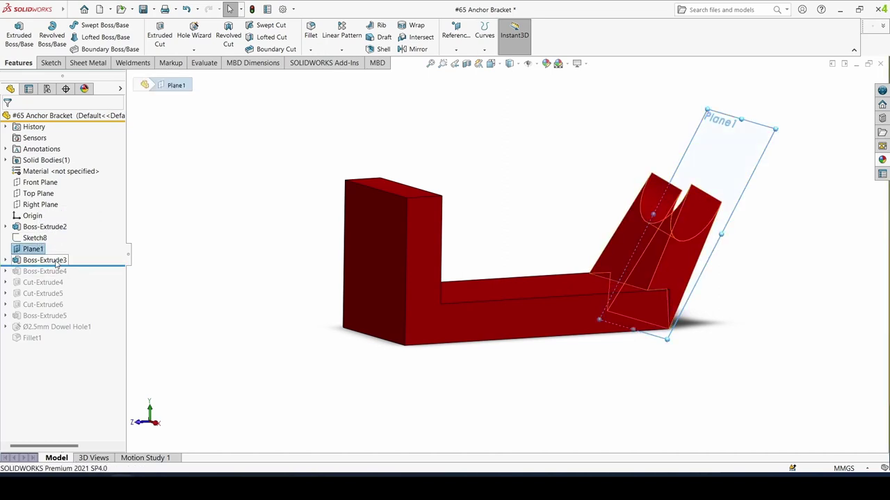
click(48, 260)
click(75, 237)
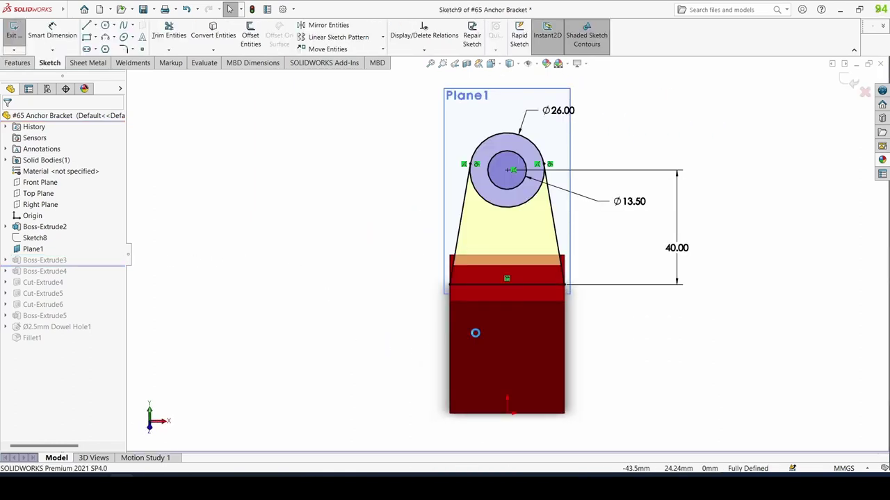
Inspect the Ø26.00 and Ø13.50 circles 40 mm above the base, normal to Plane1, then rebuild.
scroll(586, 359, up, 2)
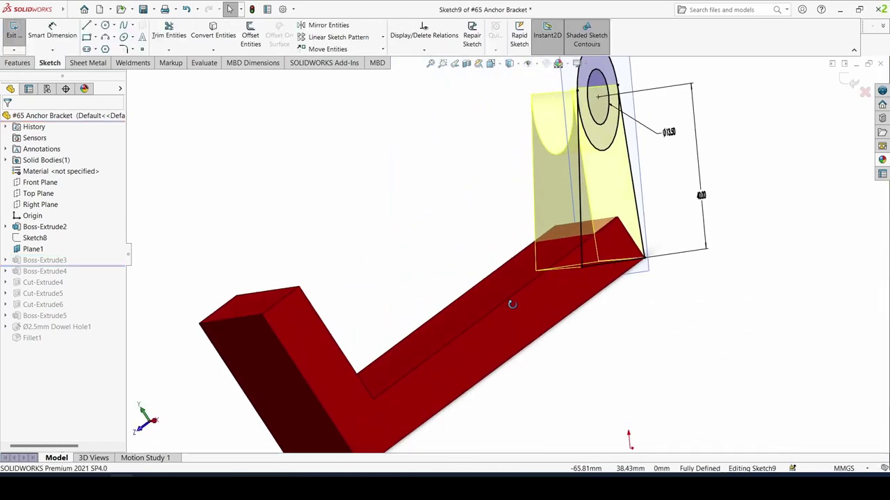
middle_drag(586, 359, 612, 269)
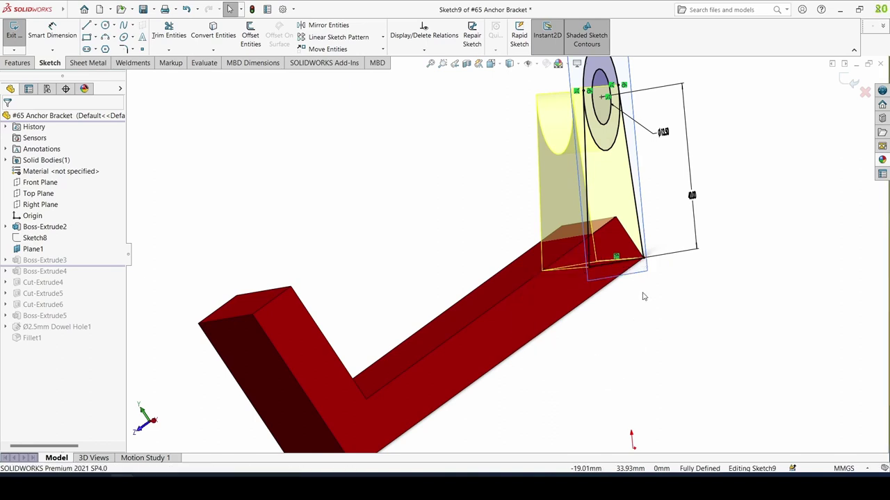
key(l)
key(Escape)
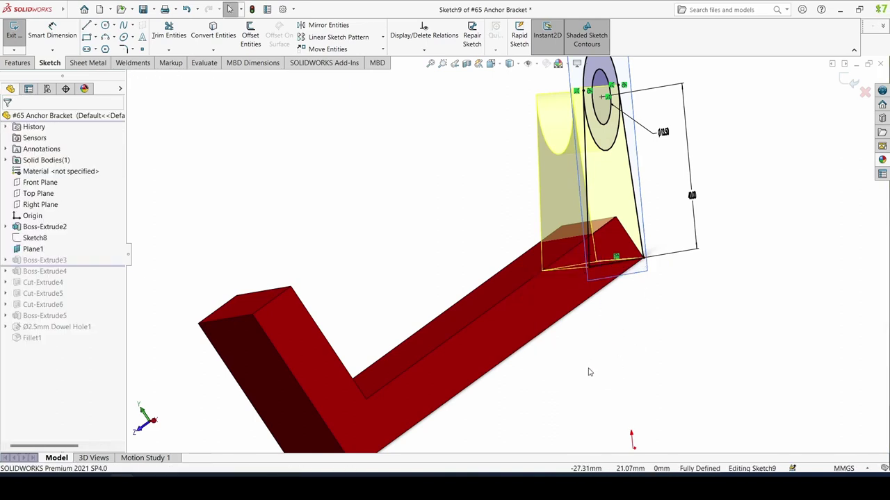
key(space)
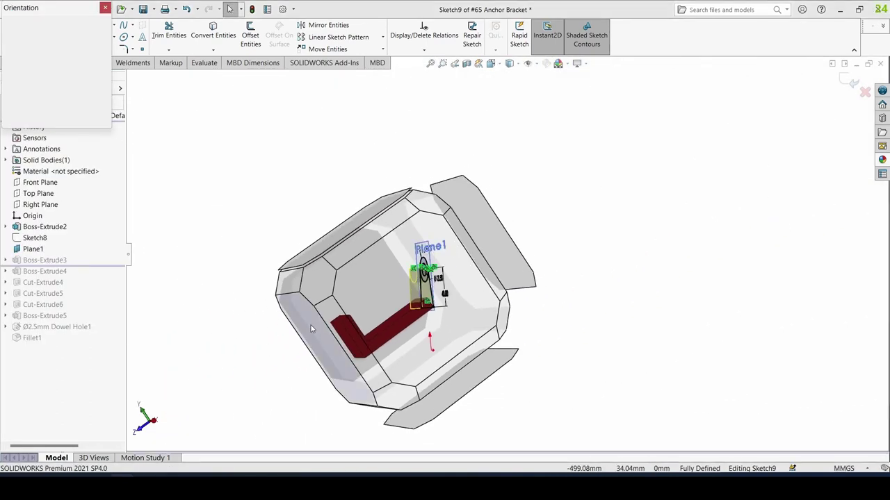
click(310, 323)
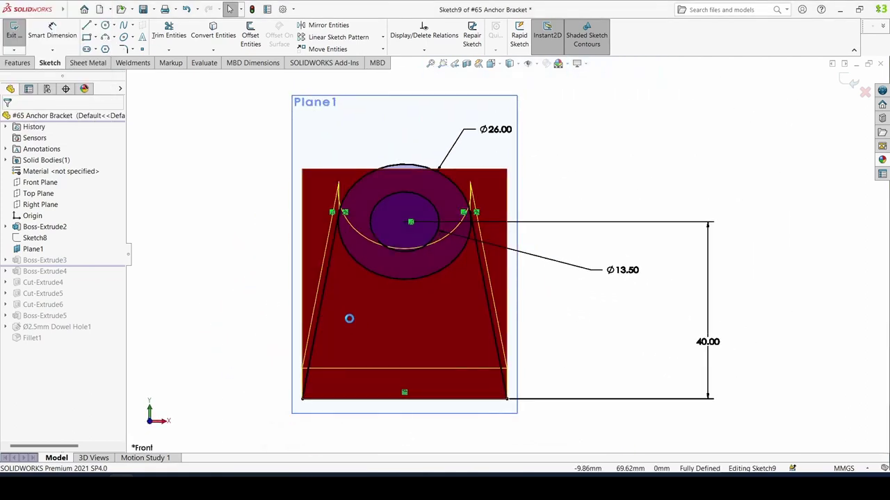
key(Down)
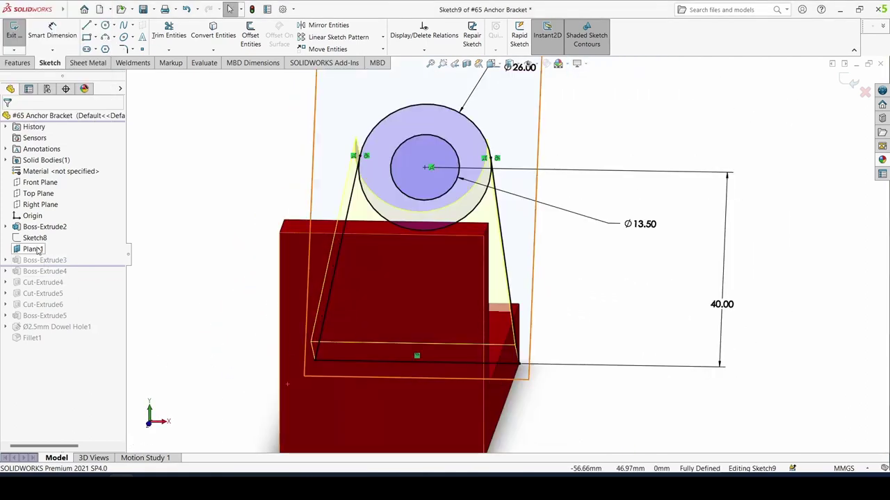
right_click(38, 247)
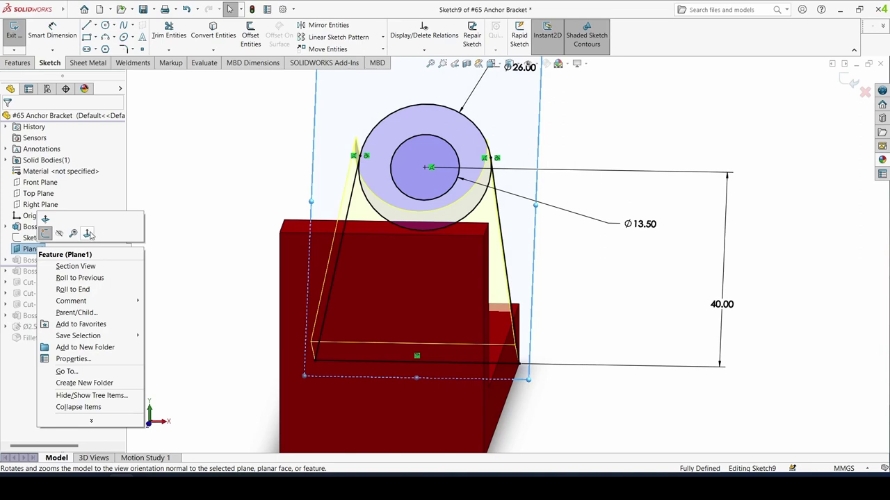
click(88, 234)
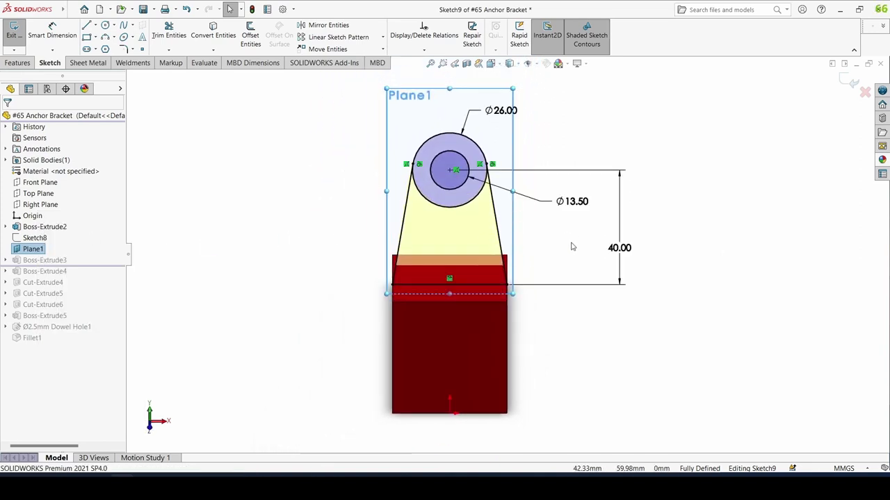
scroll(567, 209, down, 3)
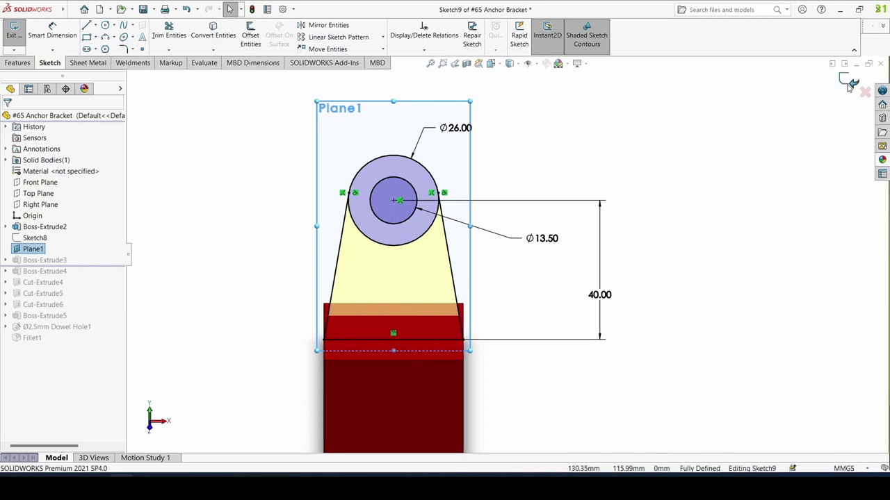
click(848, 82)
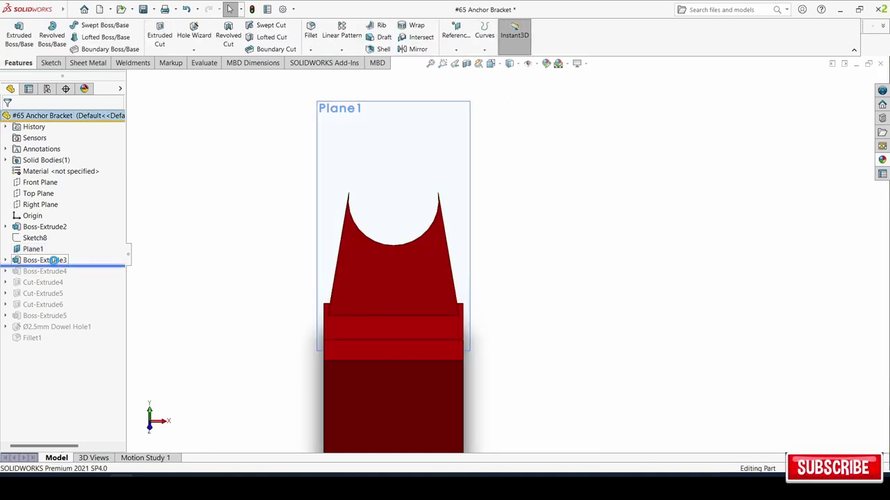
Confirm Boss-Extrude3 as a 12.00 mm extrusion of Sketch9-Region<1>, then roll forward to Boss-Extrude4.
click(54, 260)
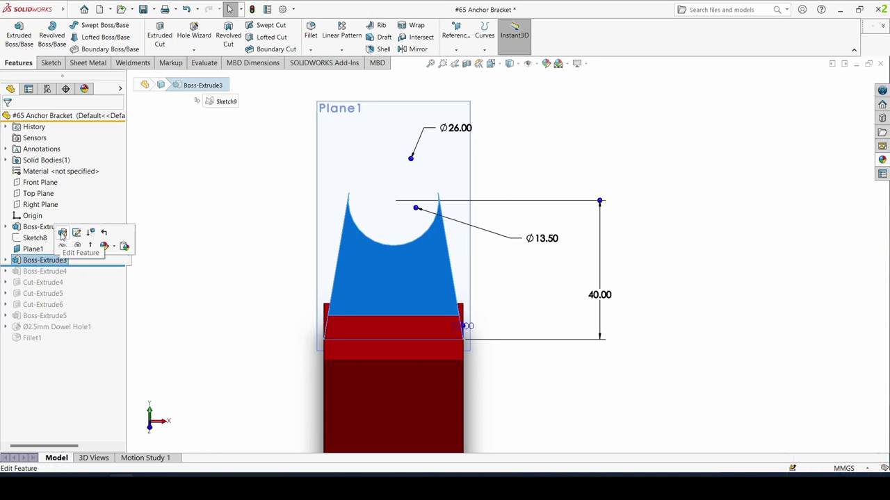
click(62, 234)
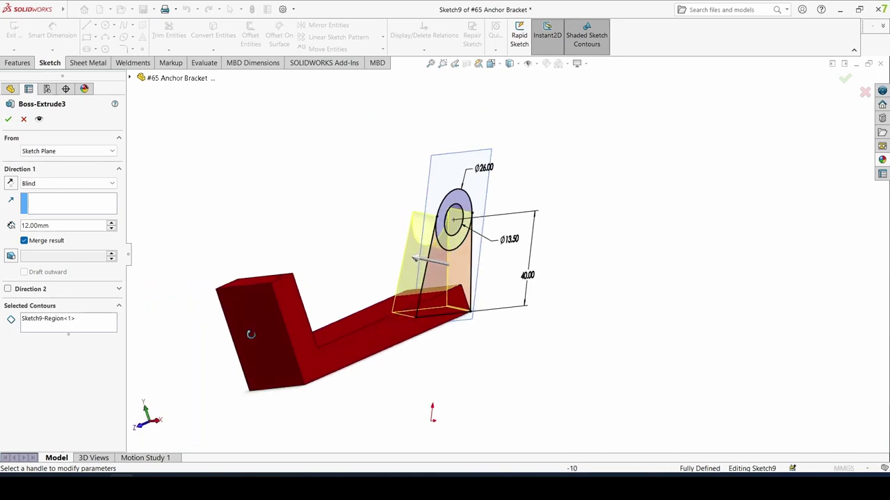
double_click(60, 226)
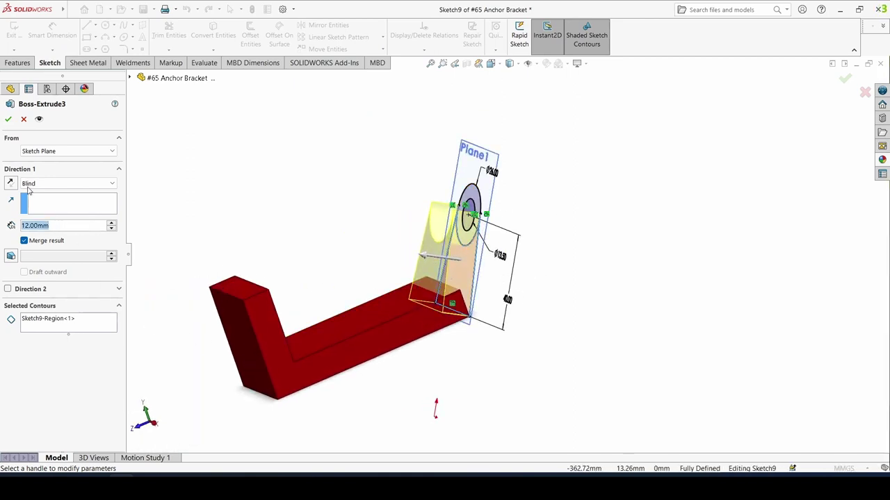
click(74, 319)
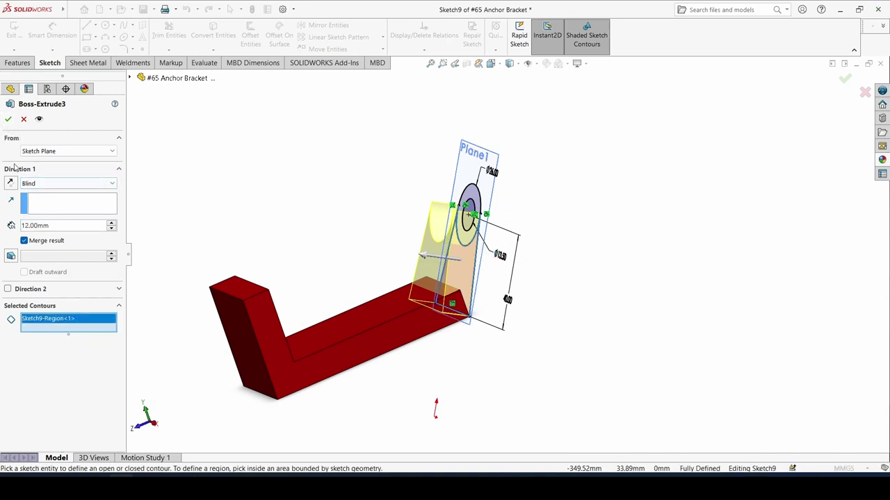
click(7, 118)
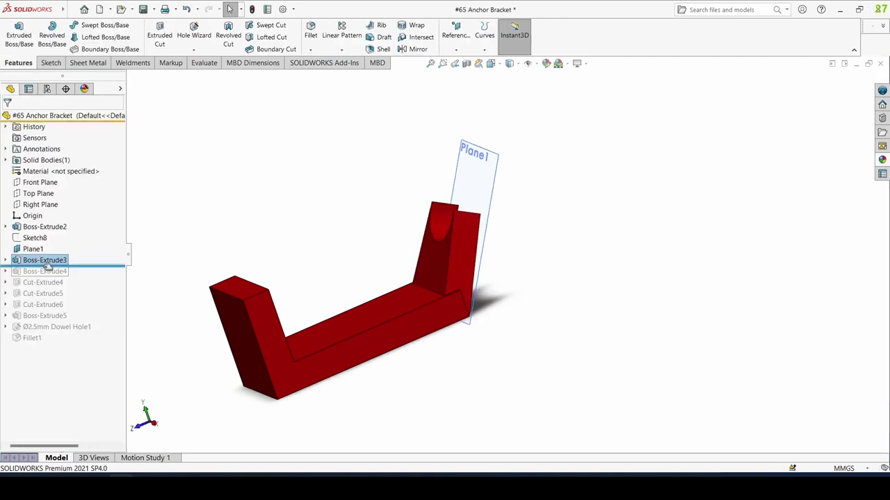
drag(39, 264, 42, 277)
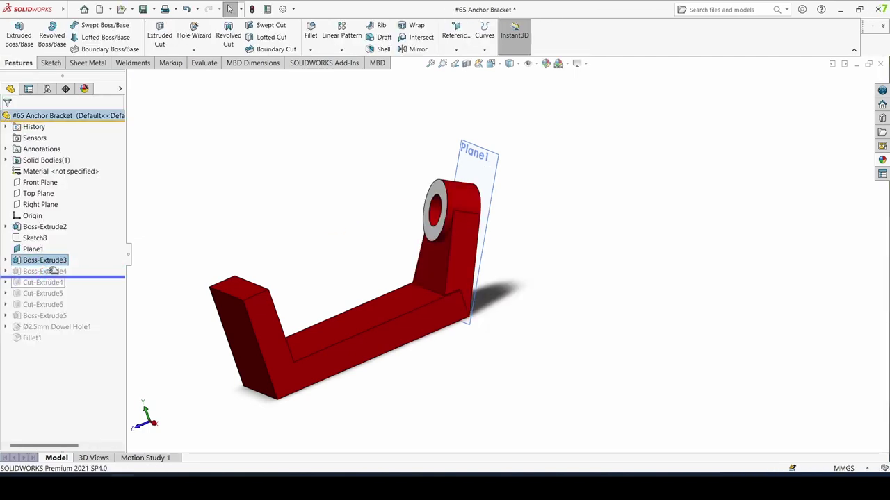
click(50, 271)
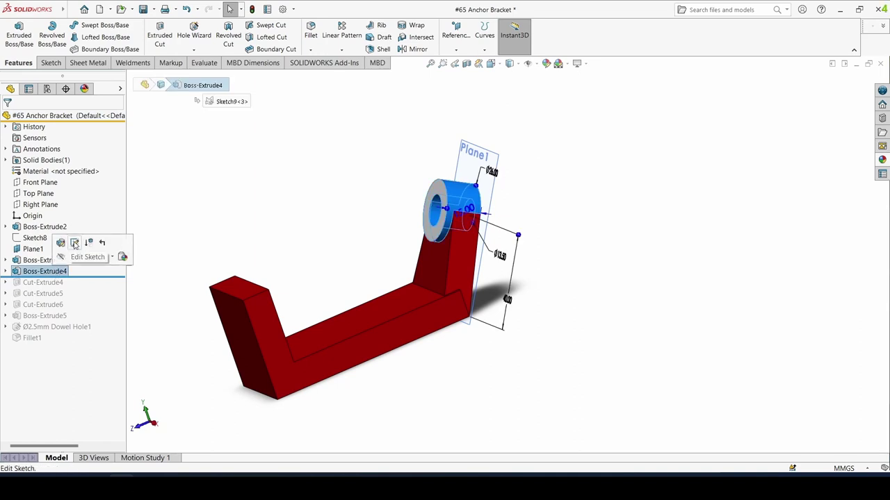
click(75, 243)
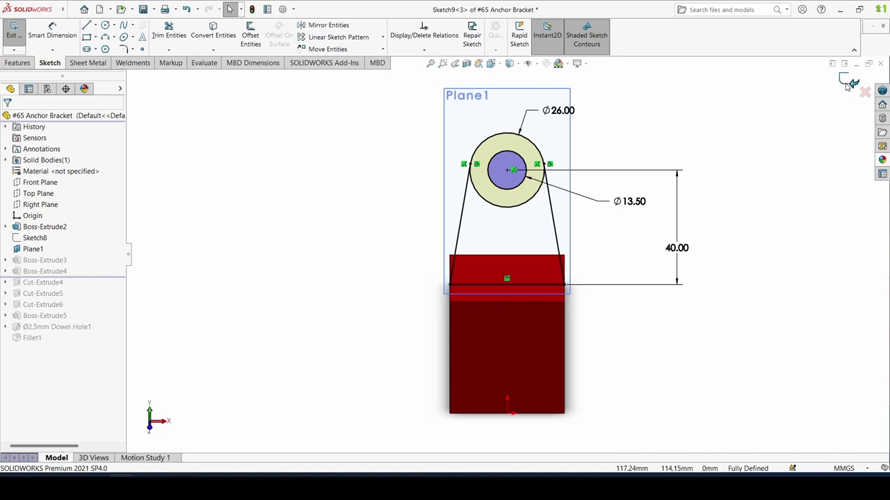
click(846, 83)
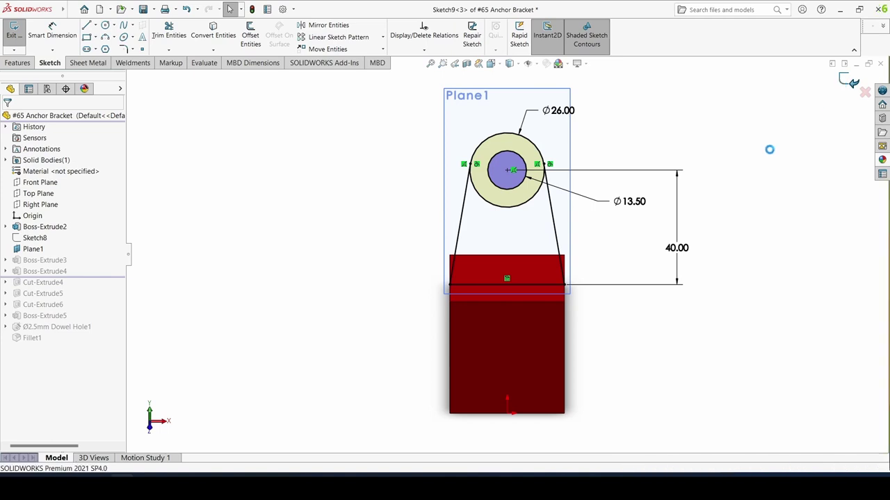
Confirm Boss-Extrude4 as a 15.00 mm blind extrusion of its selected region and contour.
click(29, 272)
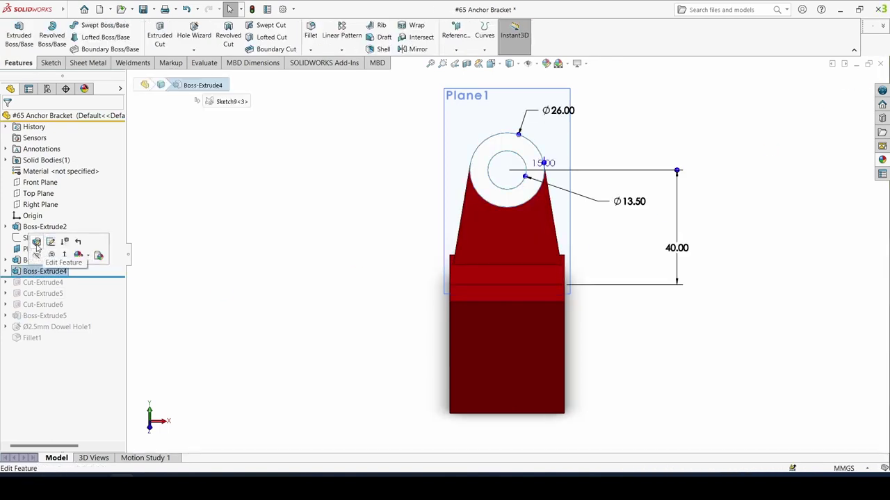
click(37, 243)
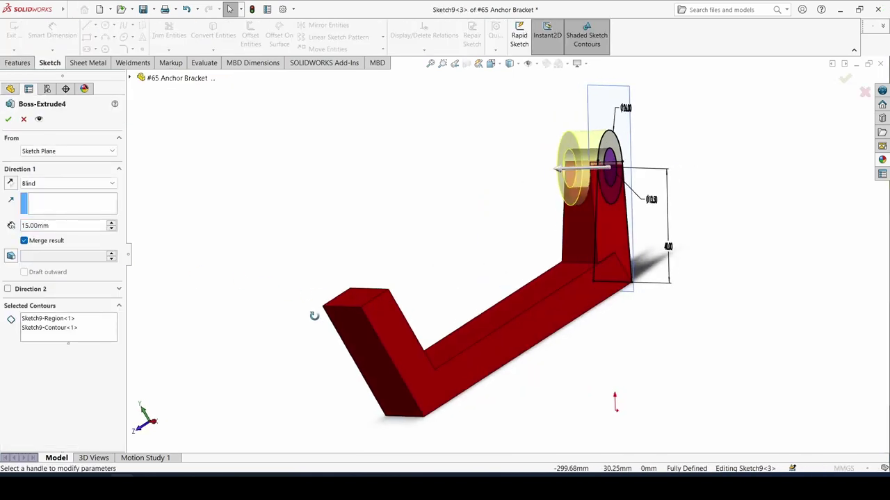
double_click(68, 228)
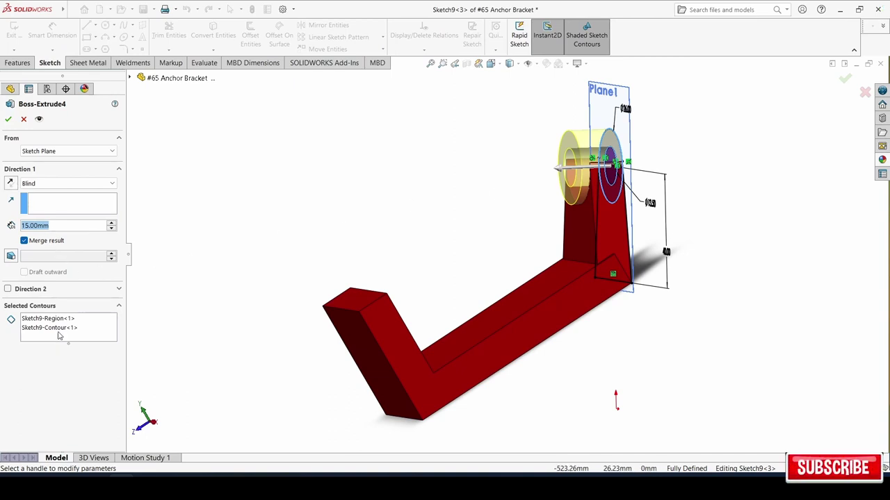
click(60, 321)
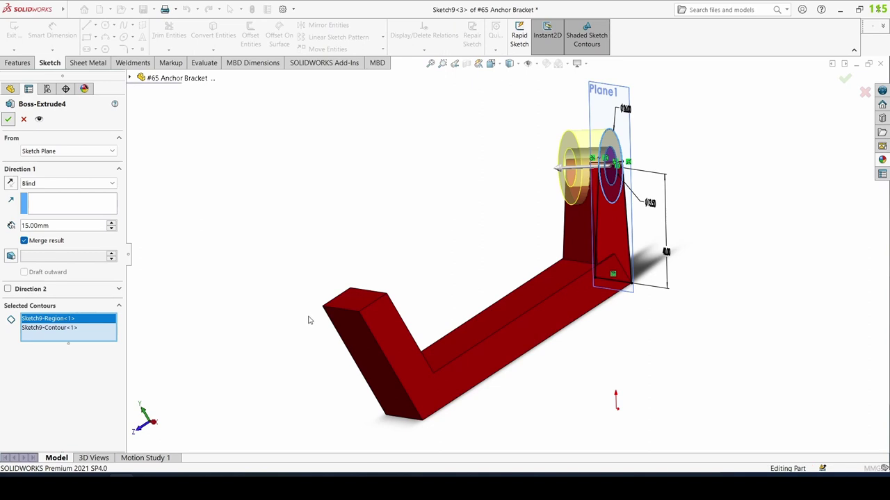
key(Return)
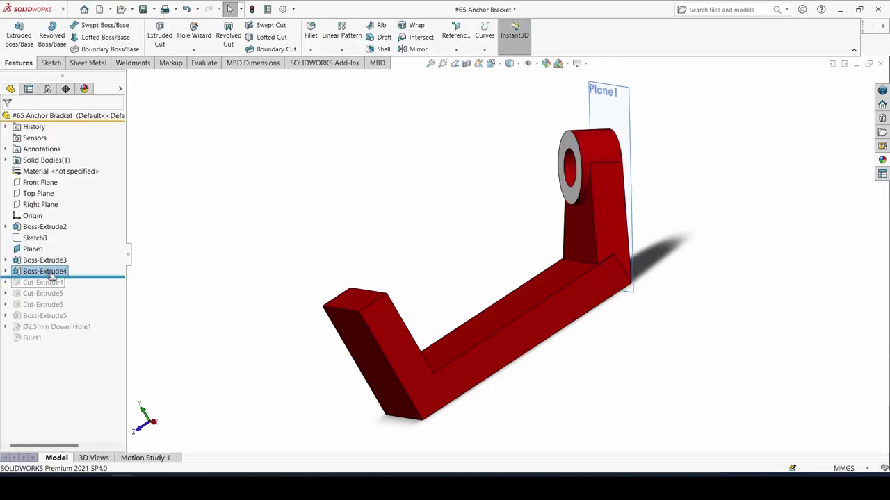
Roll forward past Cut-Extrude4 and review its fully defined Sketch11 before rebuilding.
drag(51, 276, 52, 286)
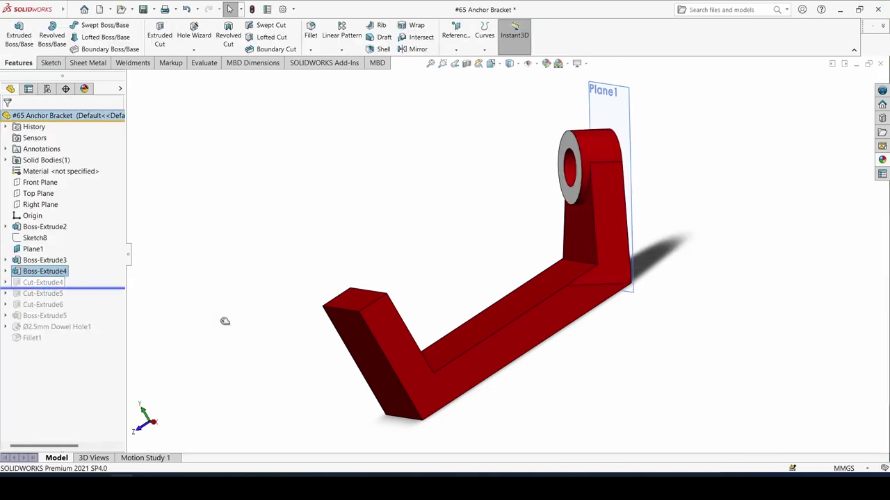
right_drag(219, 320, 252, 289)
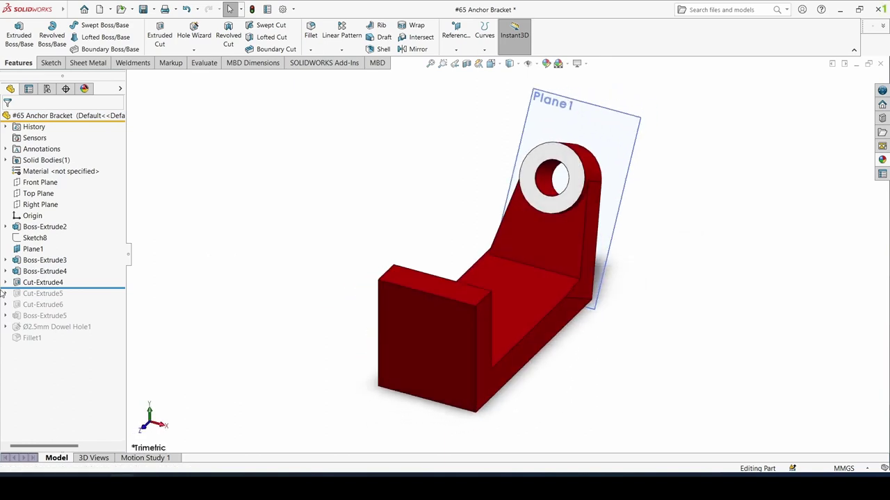
click(43, 282)
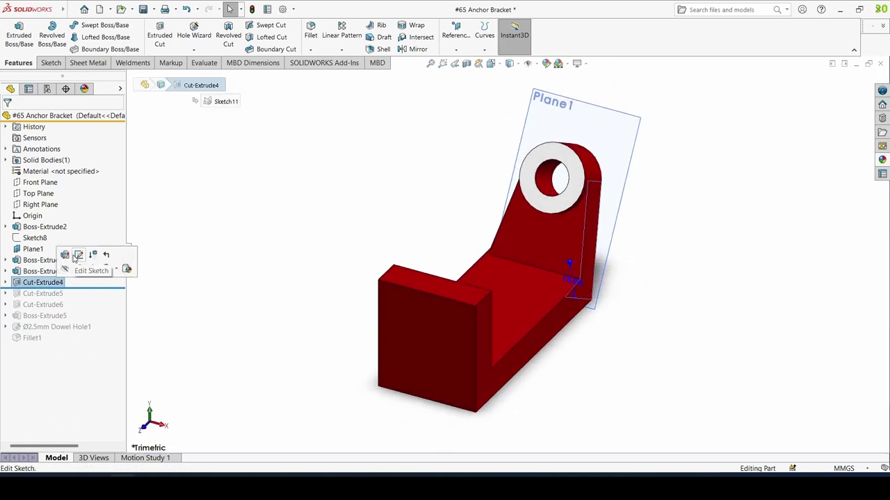
click(77, 256)
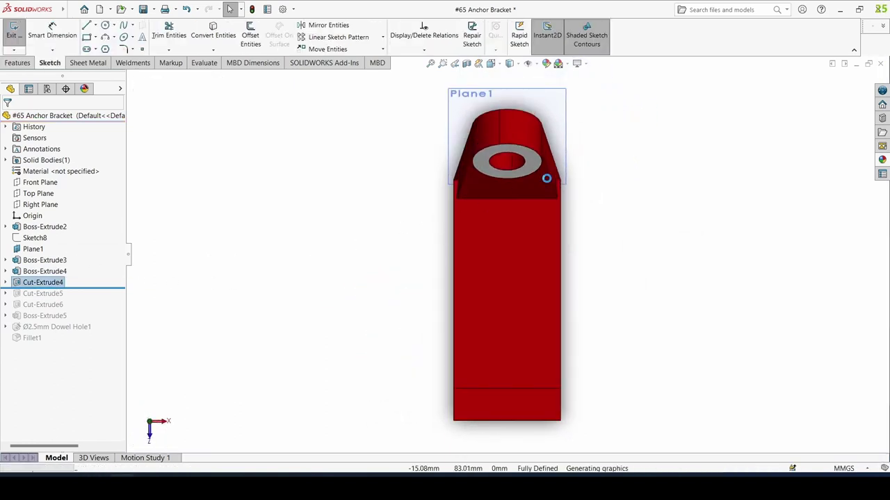
scroll(549, 176, down, 5)
scroll(528, 223, down, 2)
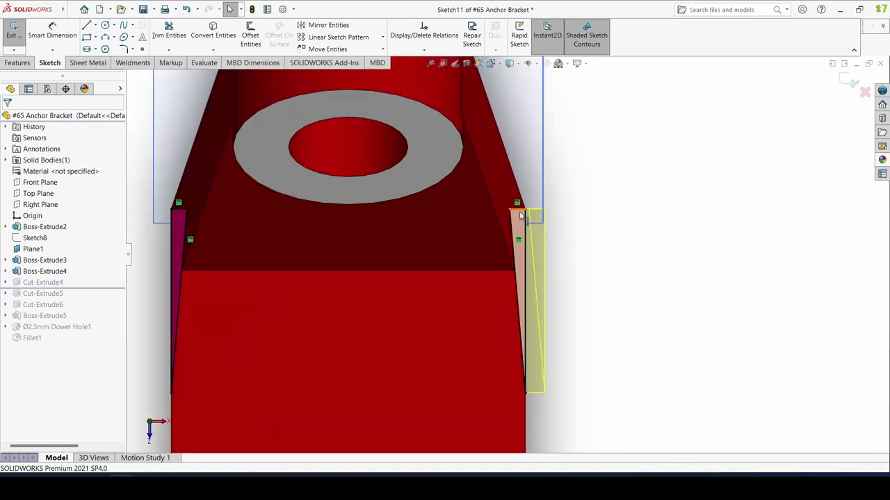
scroll(364, 317, up, 2)
scroll(360, 314, up, 1)
scroll(352, 308, up, 1)
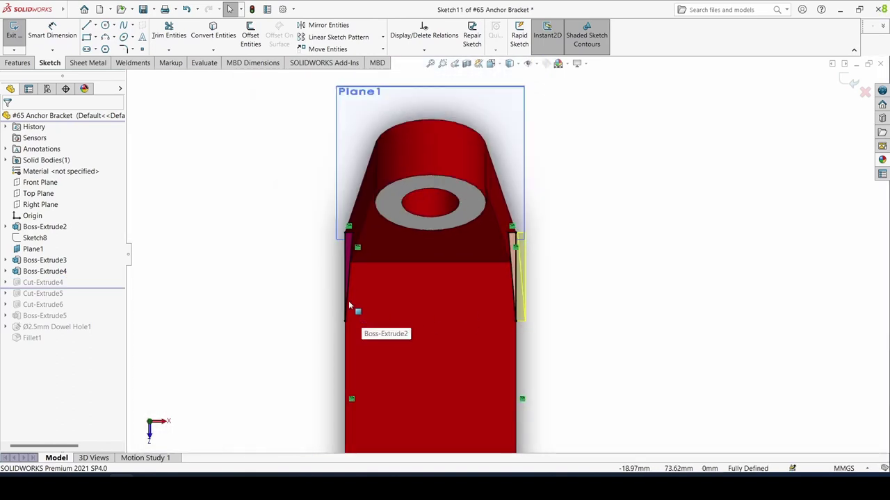
key(z)
key(z)
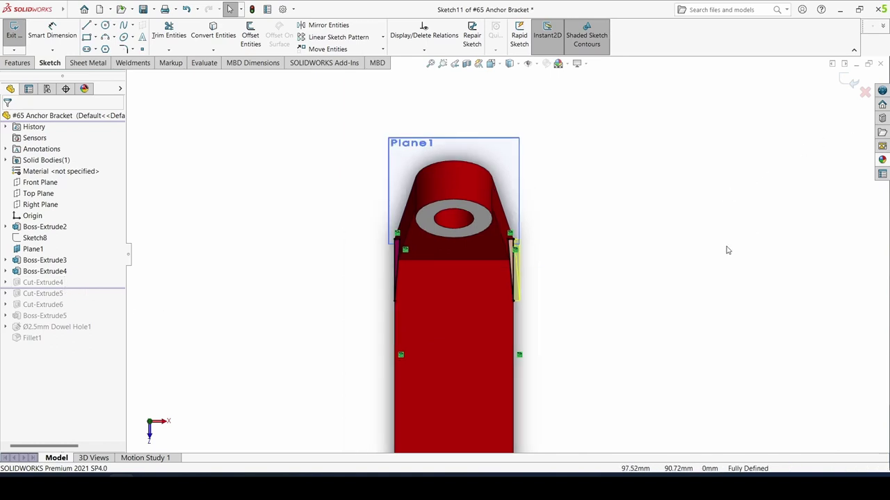
click(849, 85)
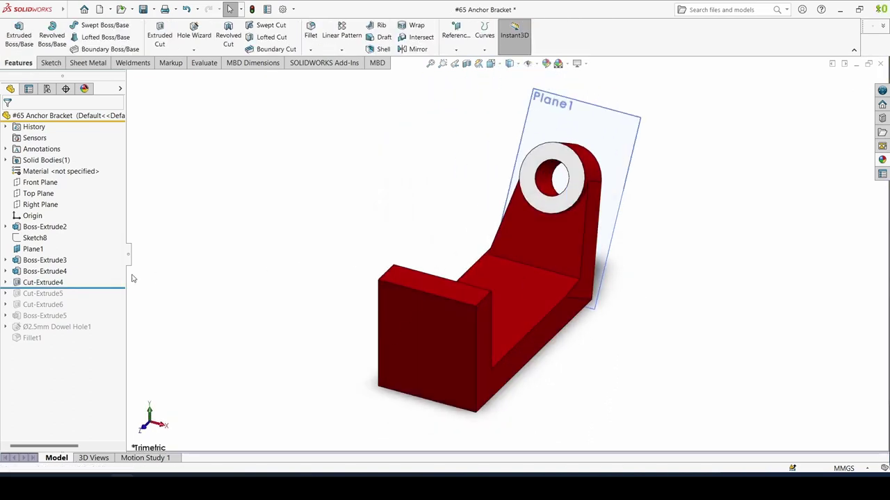
Set Cut-Extrude4 to Sketch11-Contour<1>, Blind 15.00 mm along Edge<1>, and apply it.
click(53, 286)
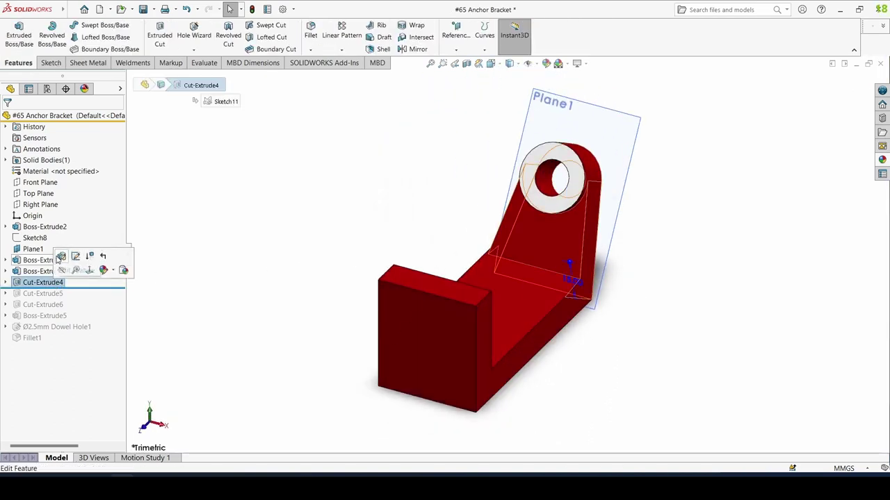
click(57, 260)
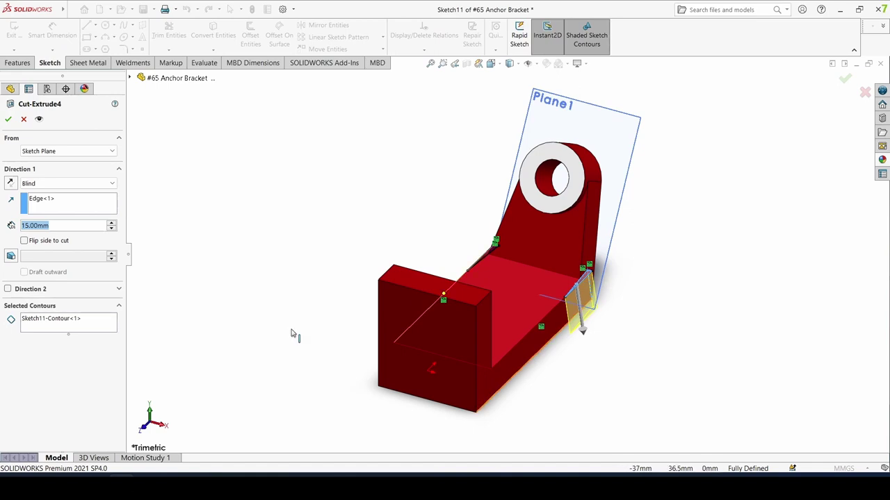
click(111, 321)
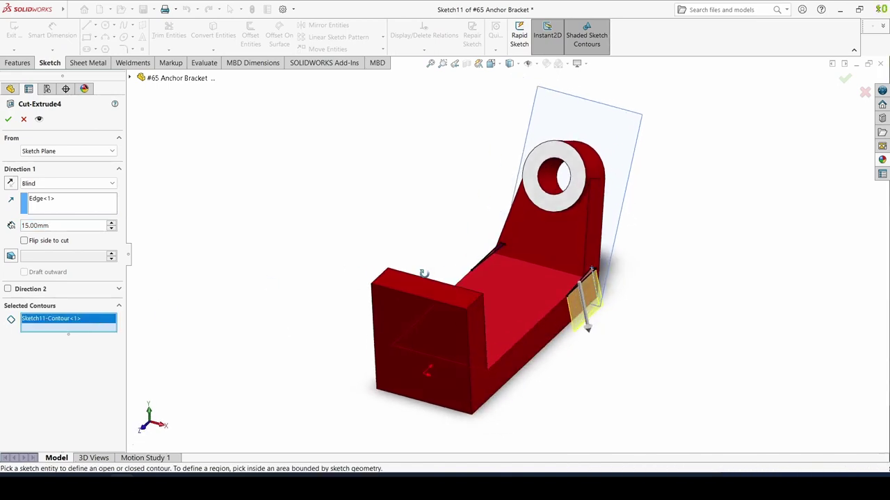
click(48, 206)
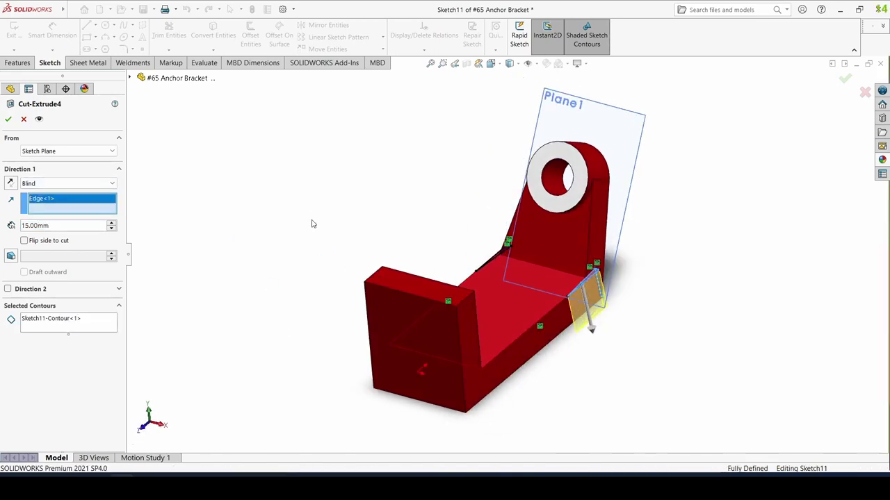
middle_drag(312, 222, 307, 224)
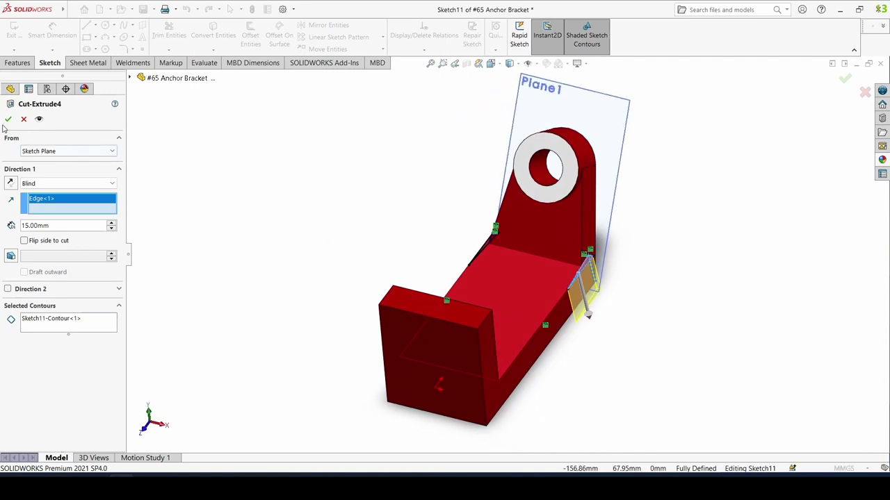
key(Return)
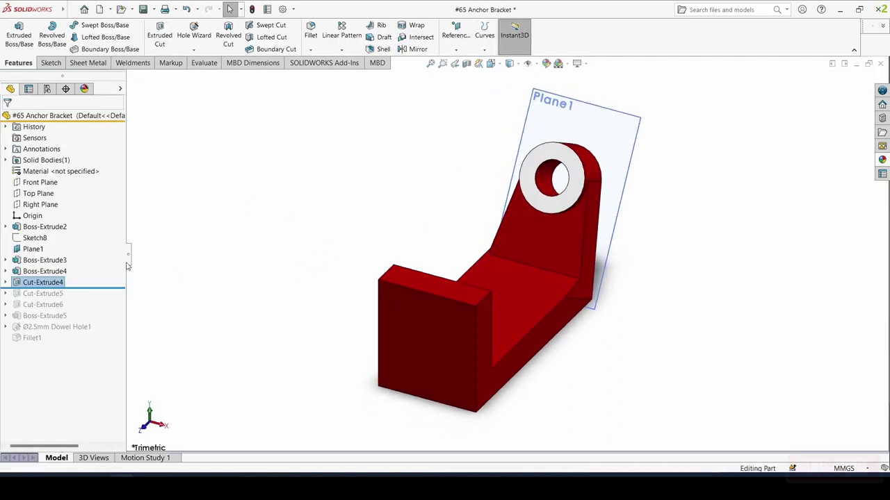
Hide Plane1 in the model.
click(23, 240)
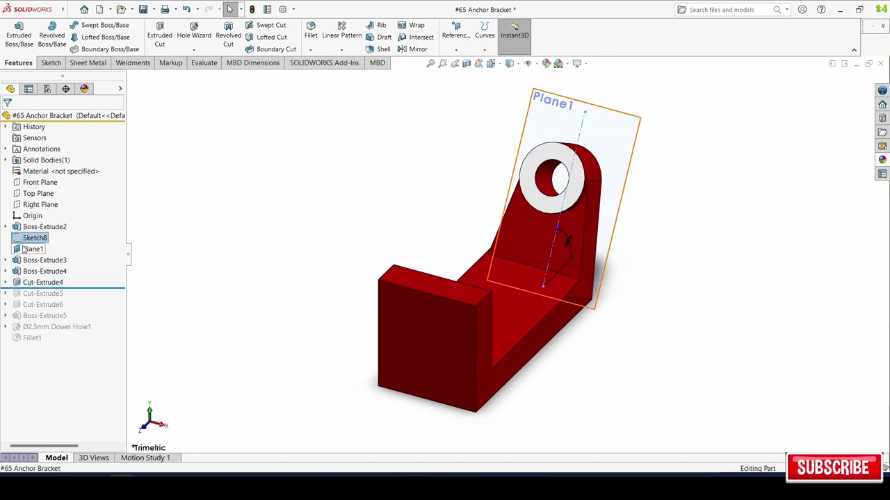
click(26, 250)
click(43, 233)
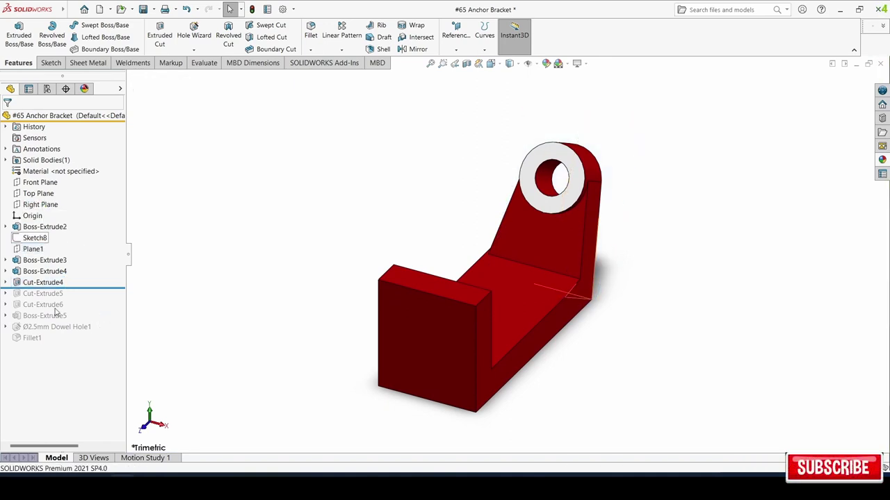
Roll forward past Cut-Extrude5 and review its sketch in 3D before rebuilding.
drag(55, 288, 52, 295)
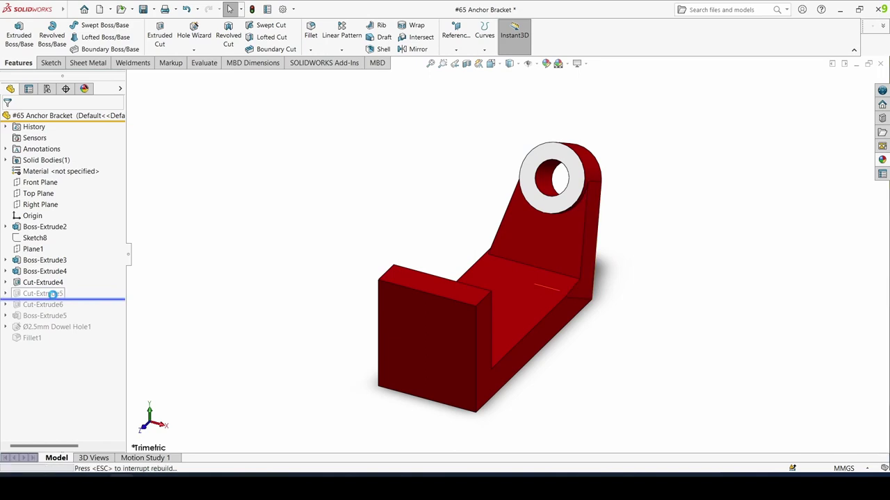
click(58, 294)
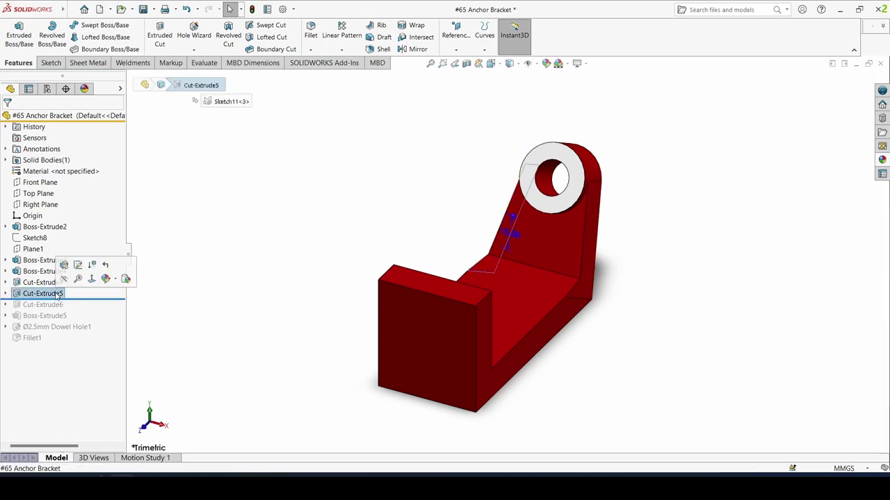
click(75, 263)
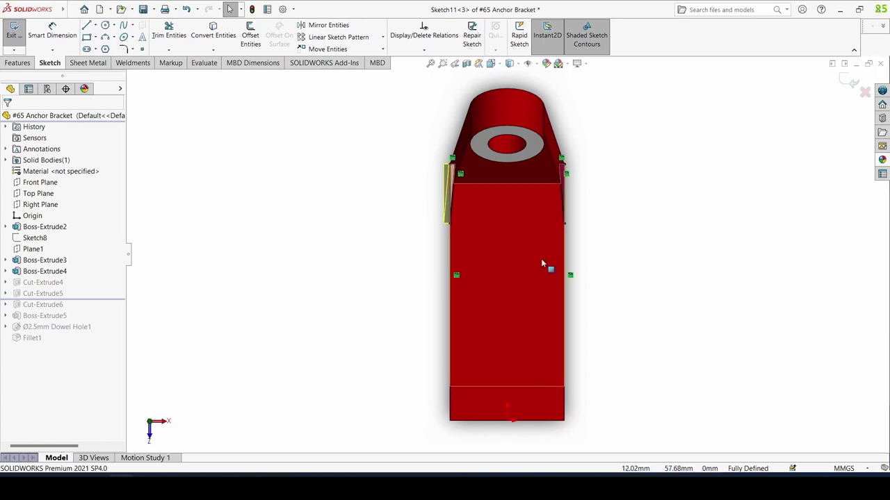
middle_drag(526, 302, 557, 238)
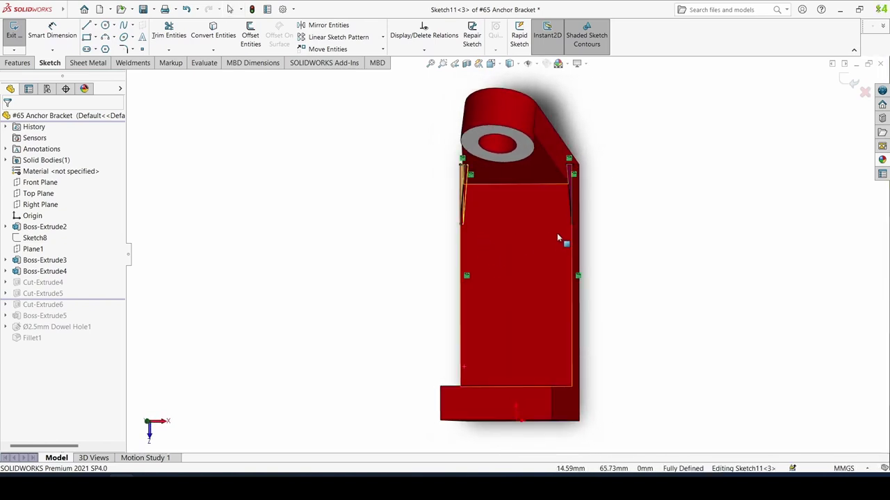
click(846, 81)
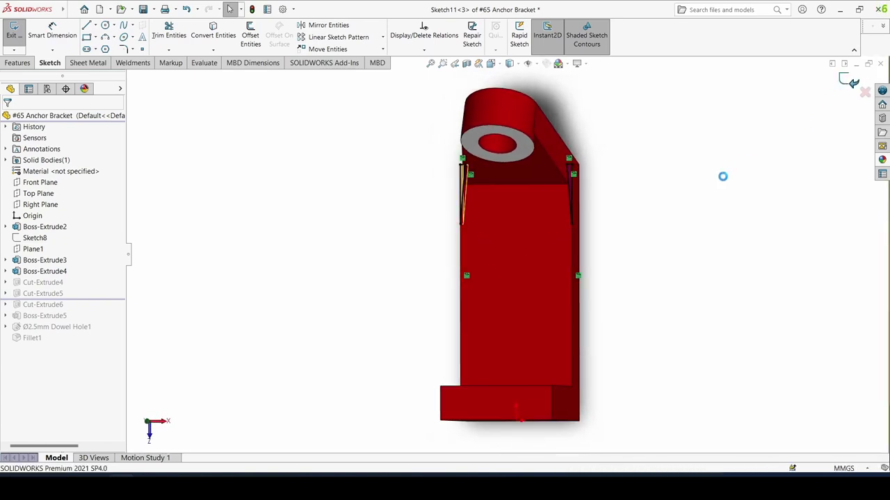
Compare Cut-Extrude5 with Boss-Extrude3's dimensions and keep it as a 15.00 mm blind cut.
click(47, 294)
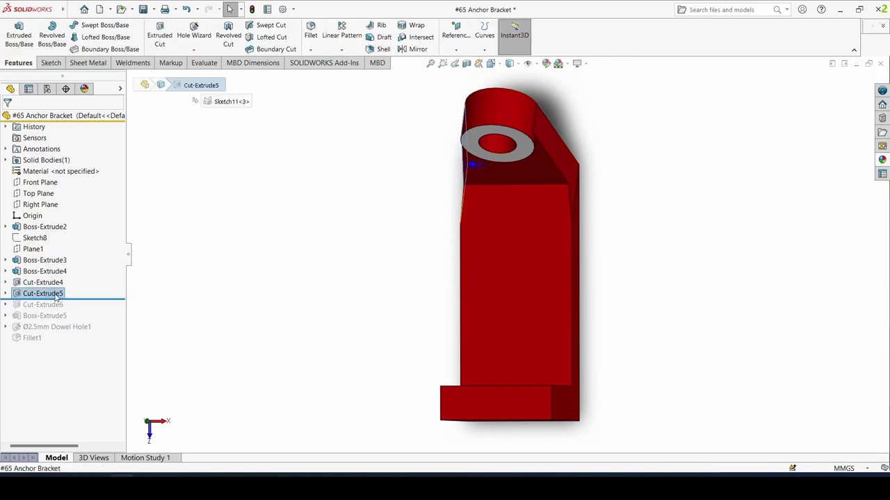
key(Up)
key(Up)
key(Up)
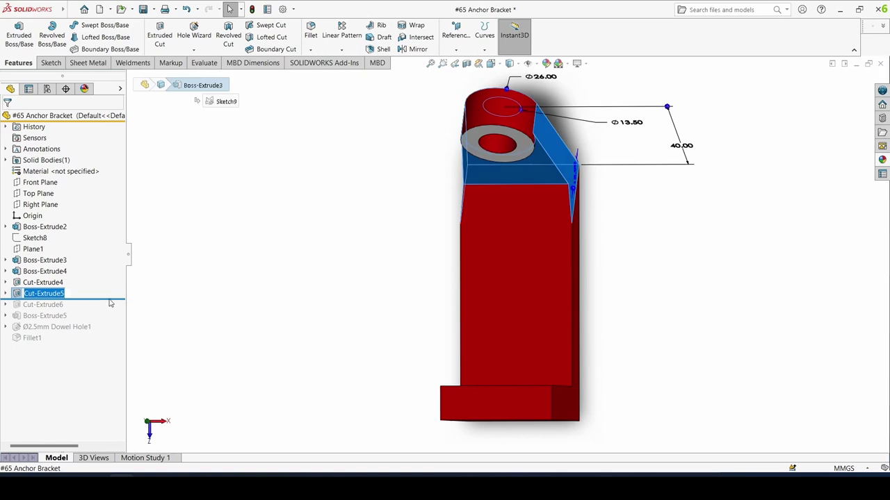
click(63, 295)
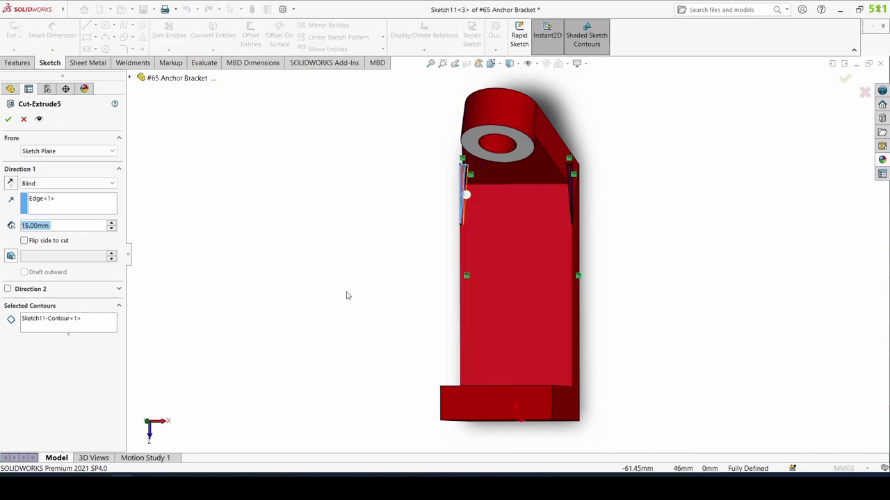
mouse_move(363, 296)
middle_down()
mouse_move(377, 308)
mouse_move(379, 351)
mouse_move(359, 223)
mouse_move(235, 218)
middle_up()
click(75, 226)
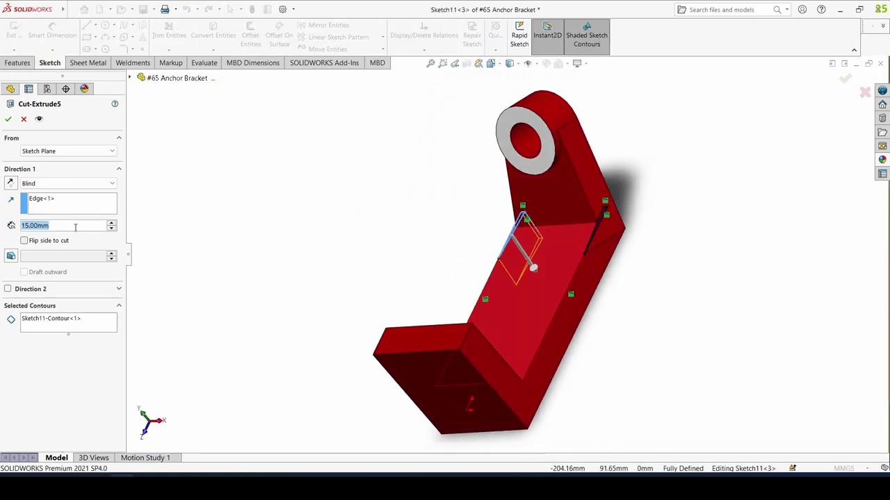
click(7, 119)
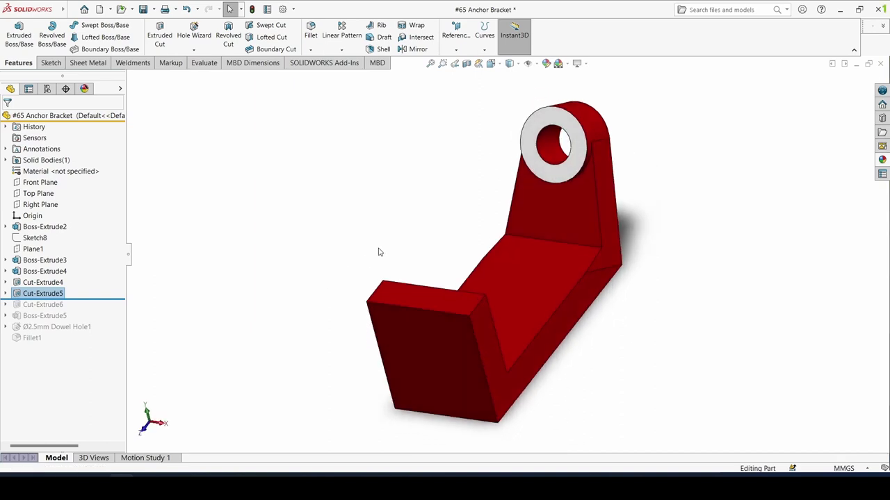
Roll the model forward to include Cut-Extrude6 and open Sketch12 for editing.
drag(29, 305, 32, 310)
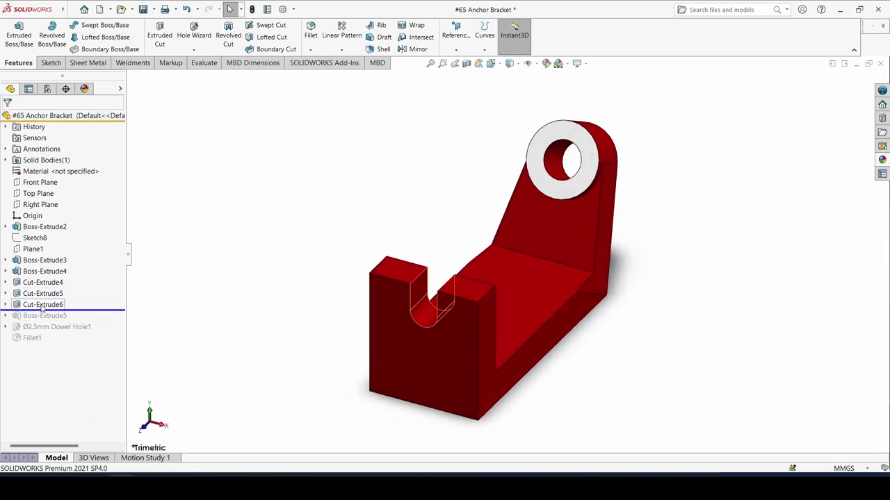
click(42, 306)
click(62, 275)
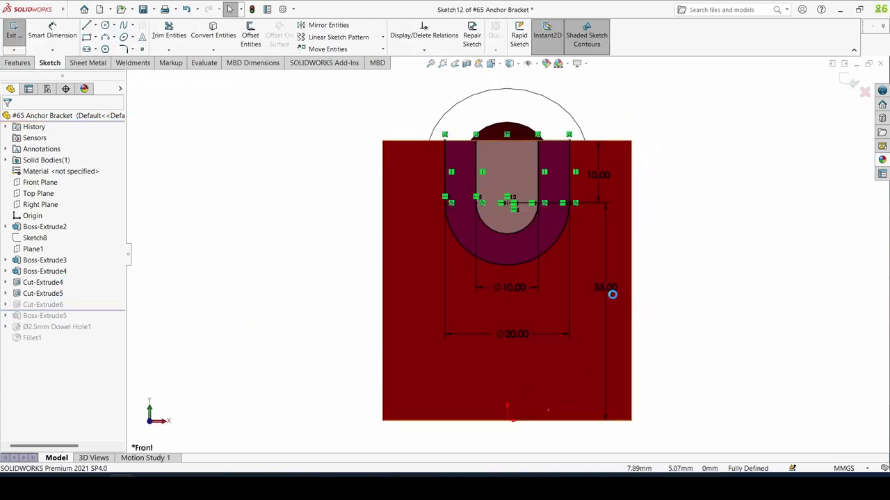
scroll(549, 332, down, 1)
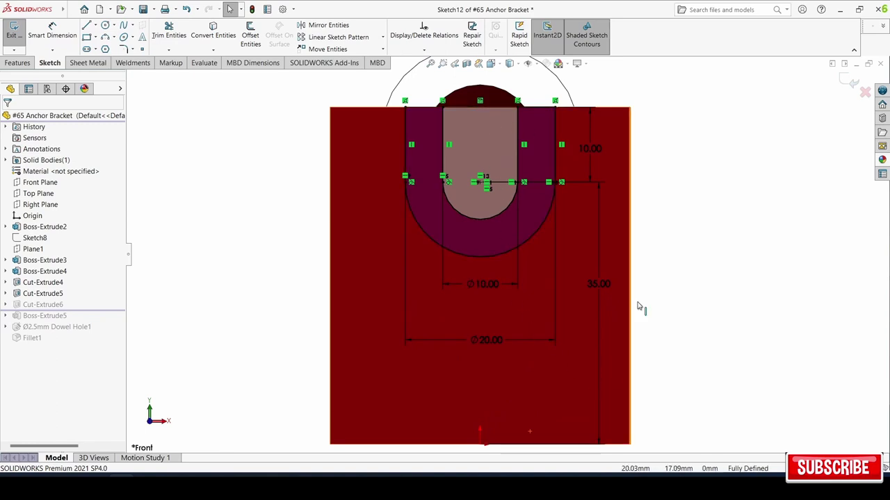
Move the Ø20.00 dimension lower and the 35.00 dimension left, then exit Sketch12.
drag(517, 345, 505, 353)
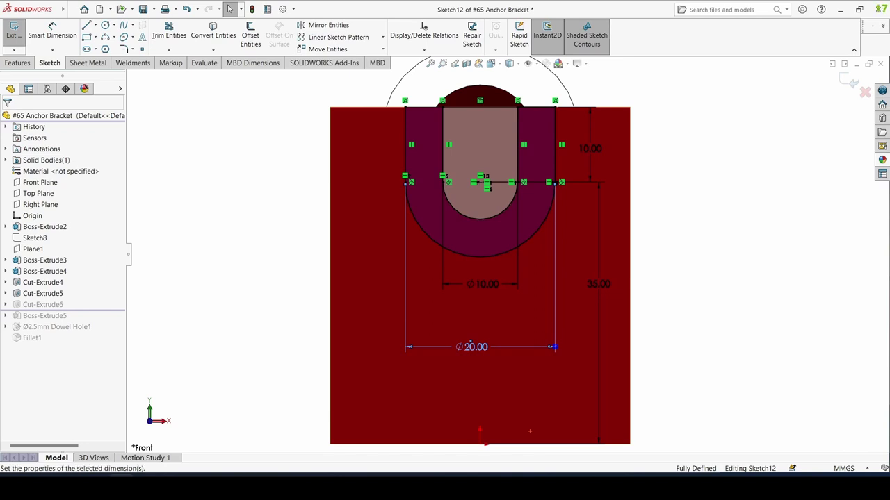
click(595, 257)
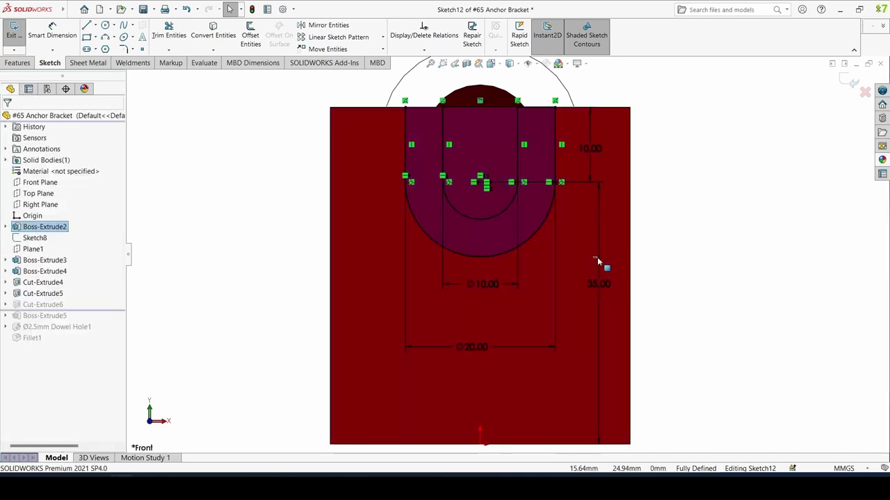
drag(597, 260, 587, 261)
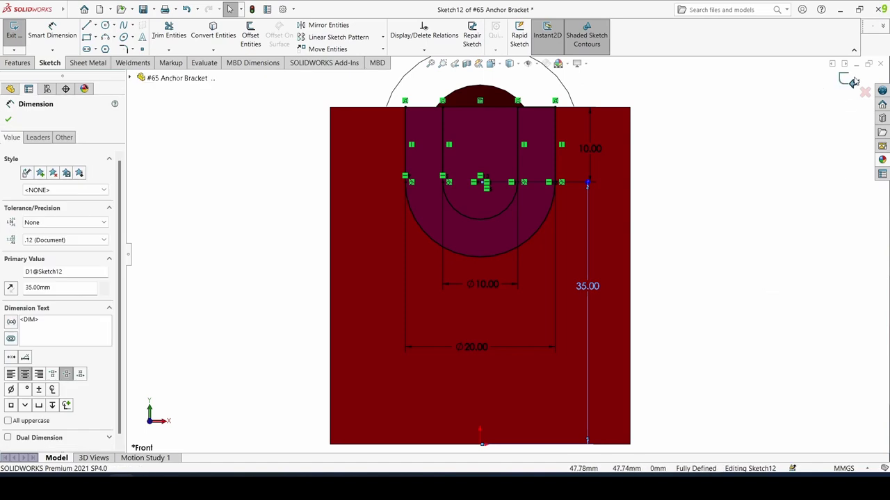
key(ctrl+b)
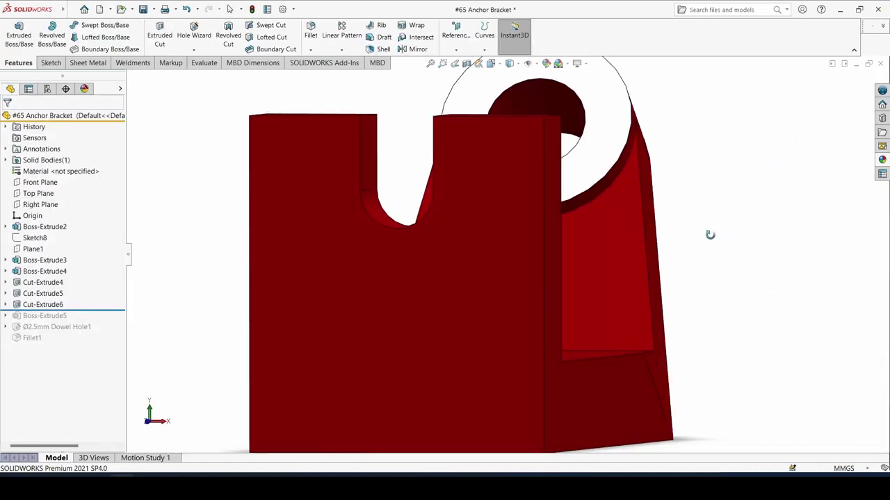
Set Cut-Extrude6 to cut Sketch12-Region<1> as a Blind 12.00 mm U-slot.
click(56, 306)
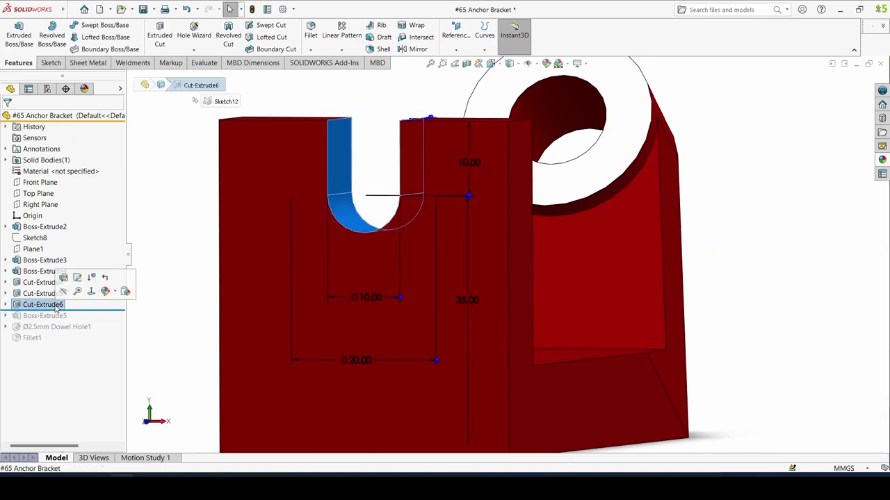
click(67, 278)
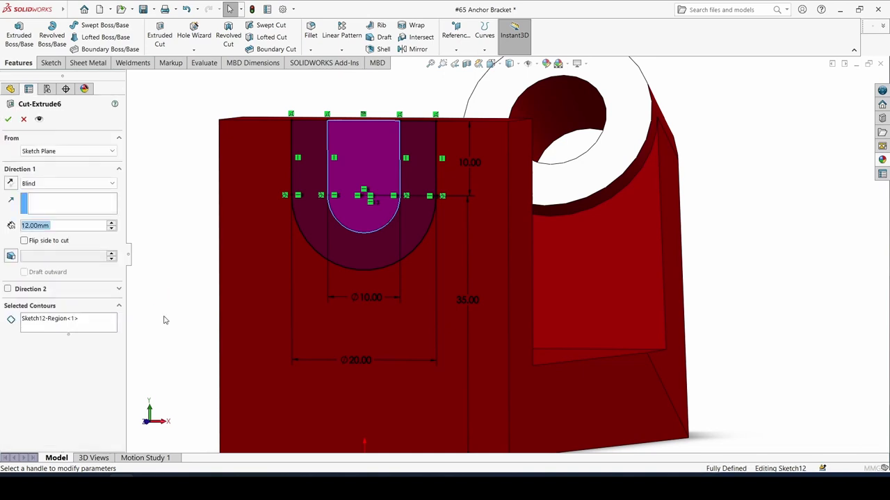
click(83, 320)
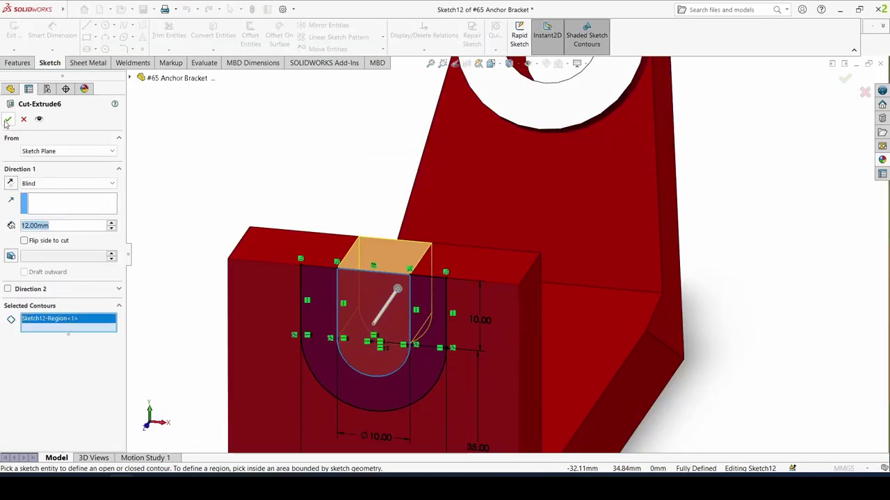
key(Return)
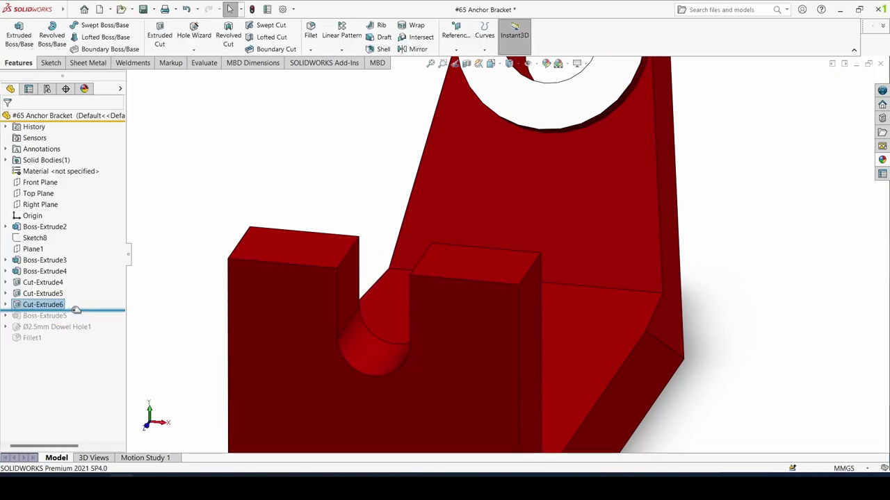
Roll forward to Boss-Extrude5 and confirm its 3.00 mm and 17.00 mm two-direction extrusion of Sketch12-Region<1>.
drag(76, 316, 73, 323)
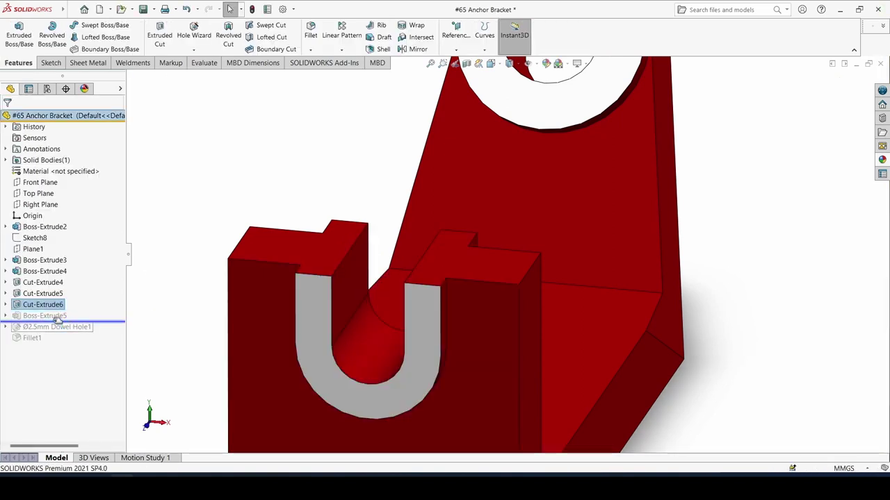
click(48, 316)
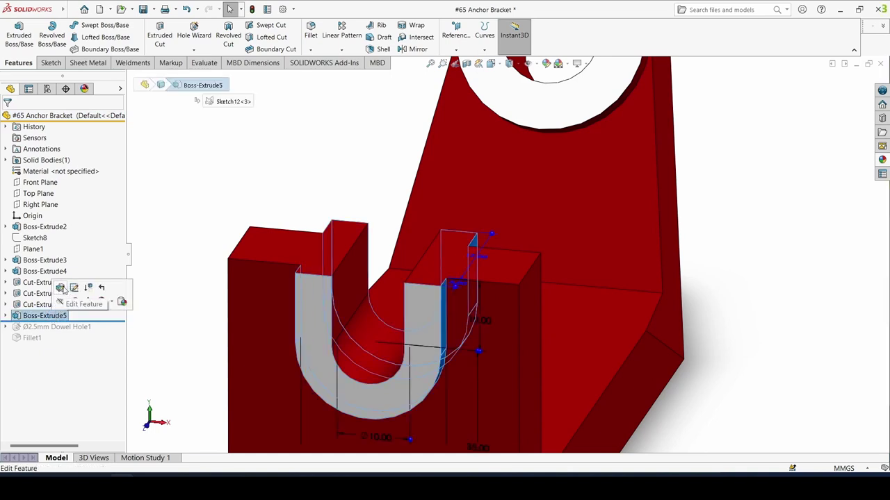
click(62, 287)
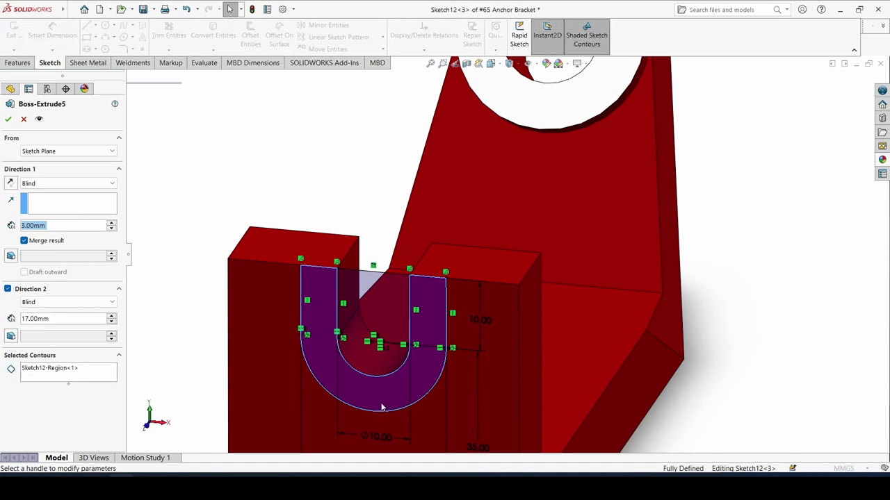
mouse_move(407, 381)
middle_down()
mouse_move(478, 353)
mouse_move(423, 401)
mouse_move(433, 354)
mouse_move(397, 371)
mouse_move(407, 369)
middle_up()
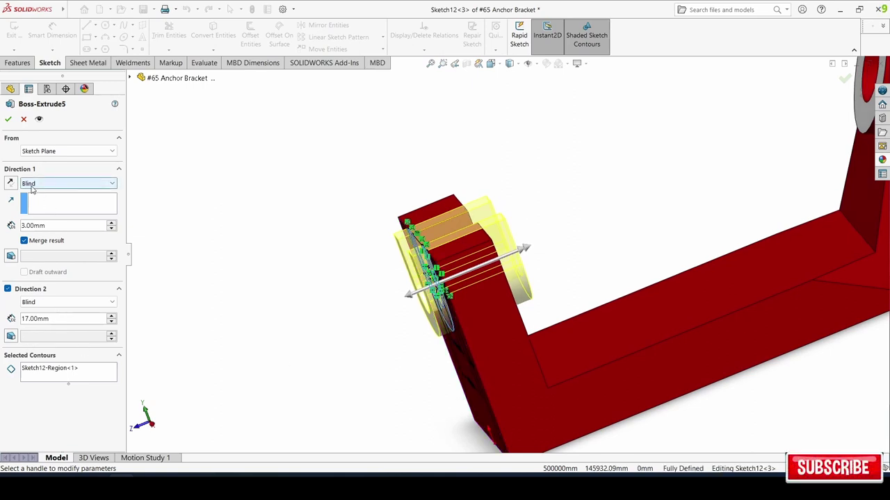
double_click(52, 228)
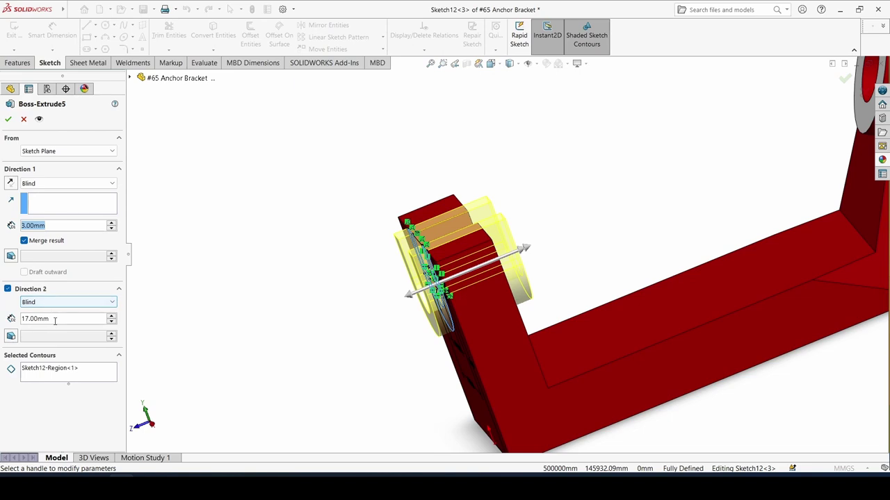
click(59, 370)
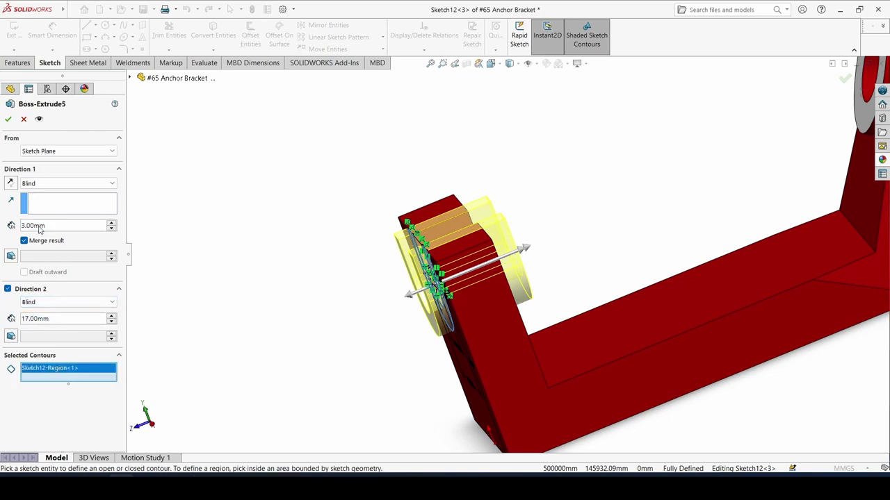
click(9, 121)
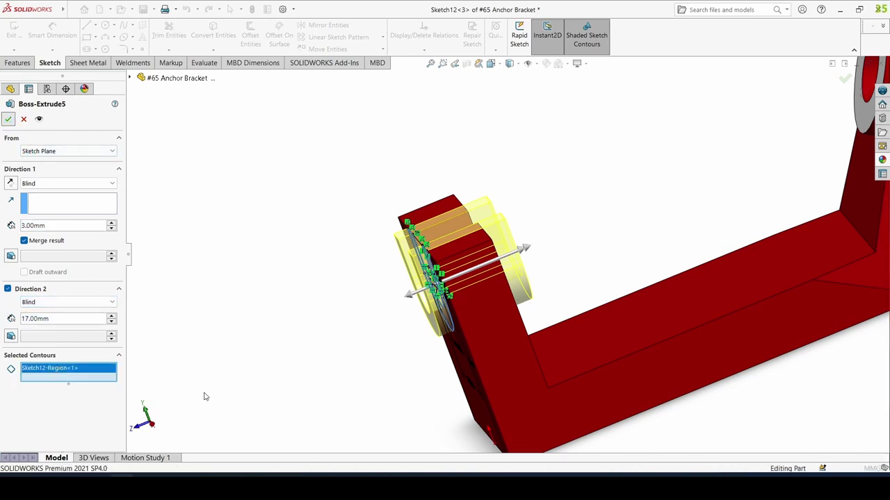
key(ctrl+7)
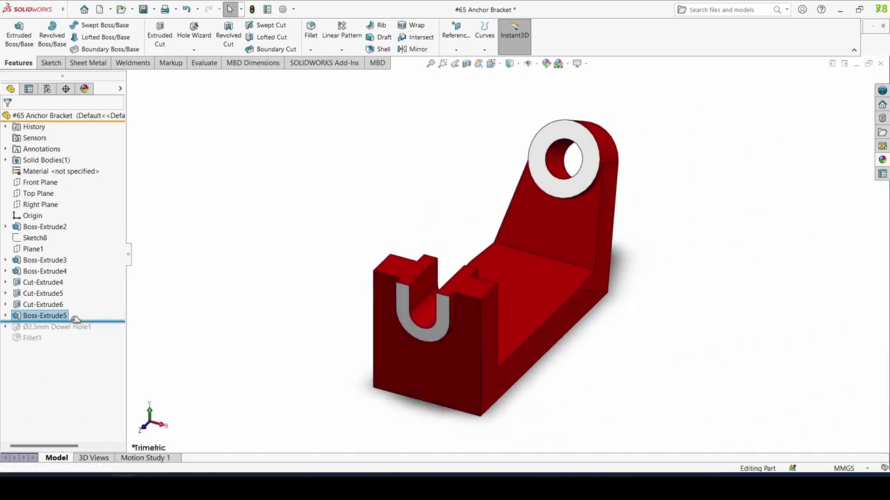
Roll forward to Ø2.5mm Dowel Hole1 and verify the holes sit 25.00 apart, 40.00 from the end.
drag(74, 321, 73, 330)
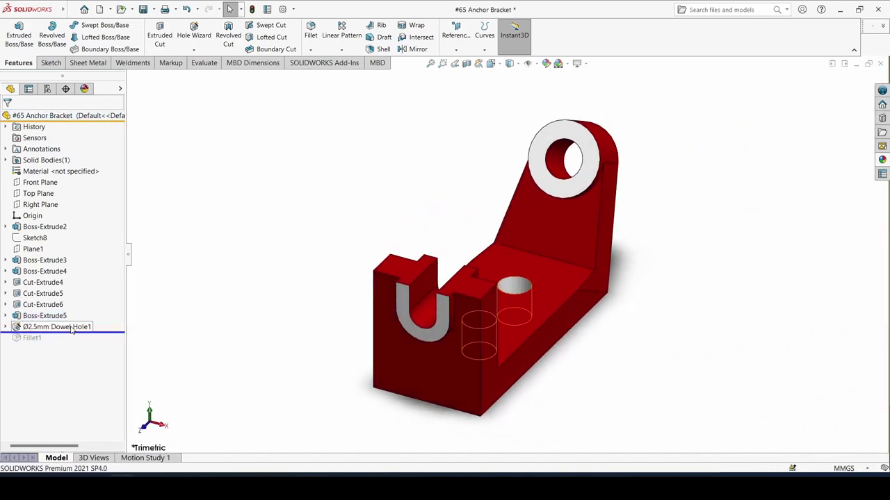
click(69, 327)
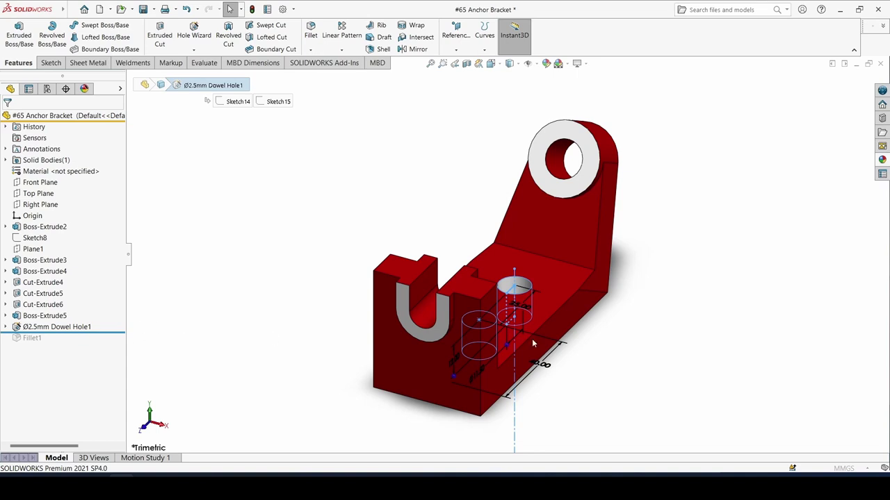
click(25, 327)
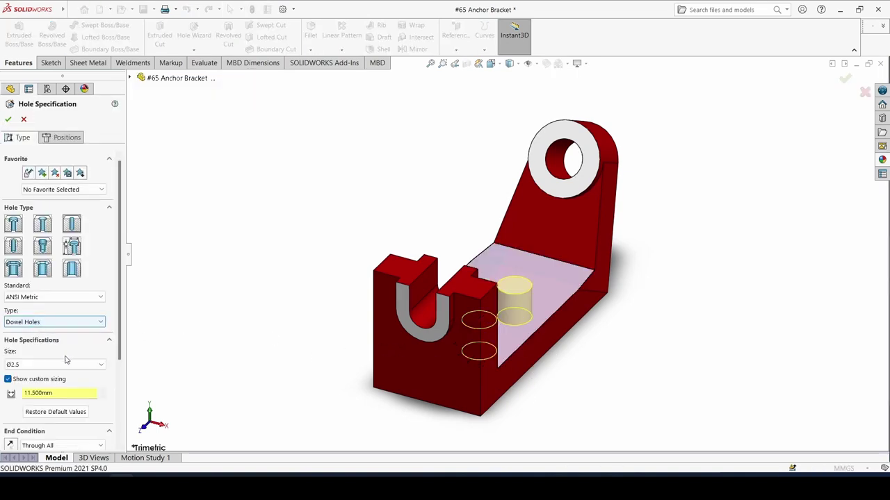
middle_drag(313, 412, 259, 409)
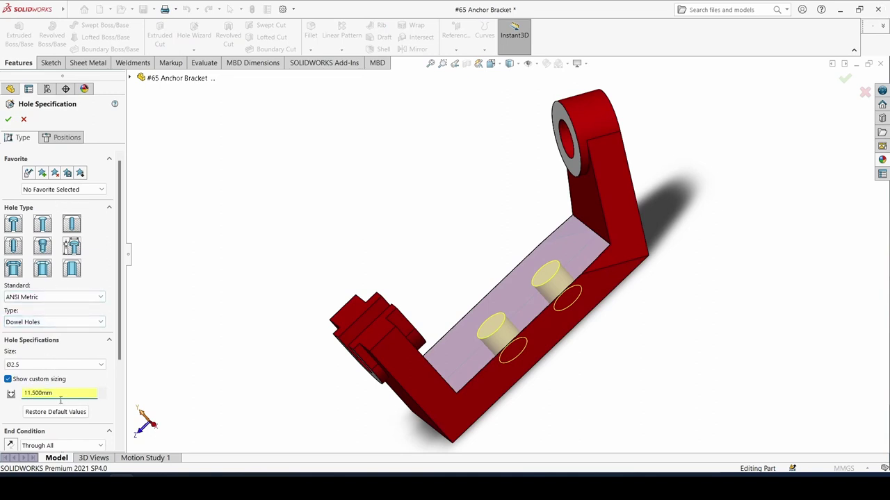
click(62, 137)
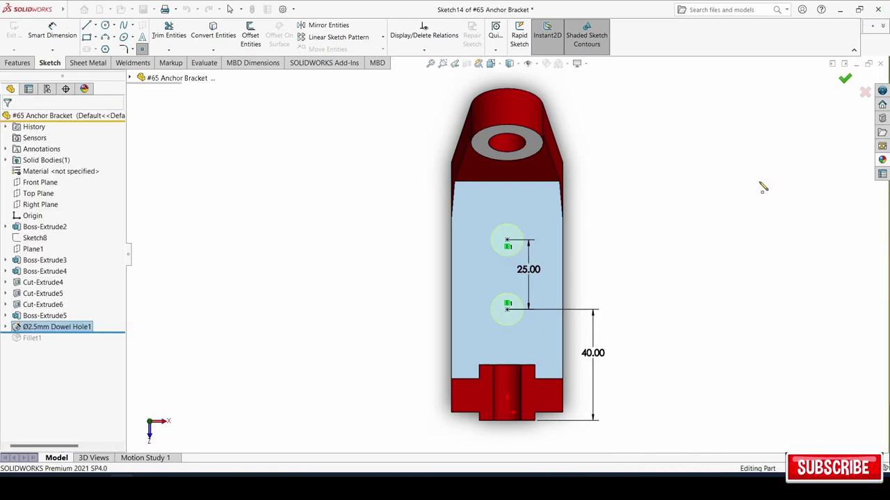
right_drag(688, 256, 725, 217)
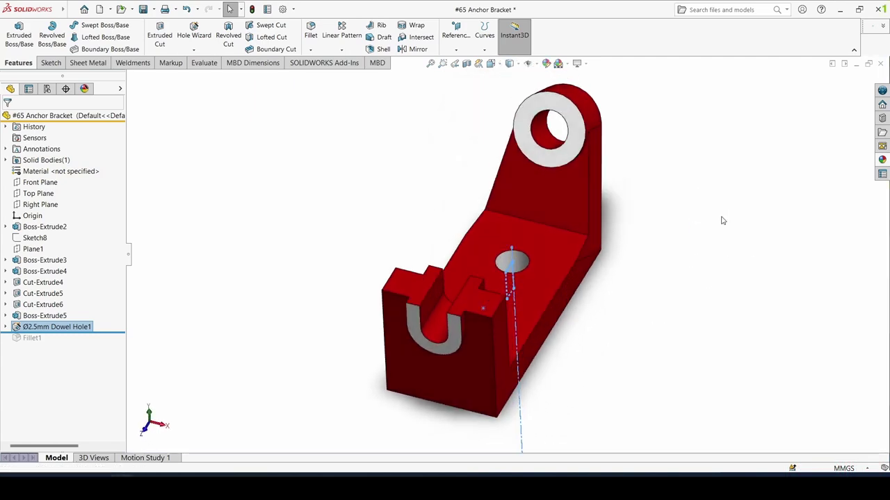
Roll forward past Fillet1 and confirm its 3.00 mm radius on 13 edges and one face.
drag(26, 336, 33, 346)
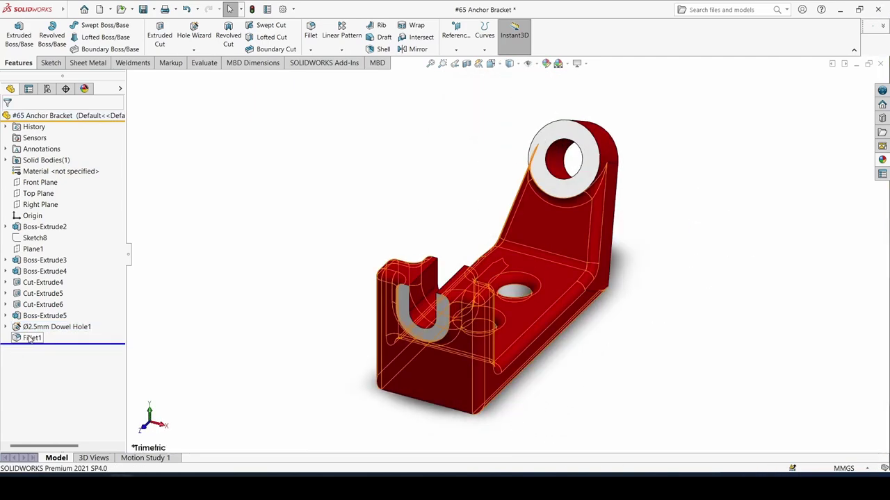
click(29, 338)
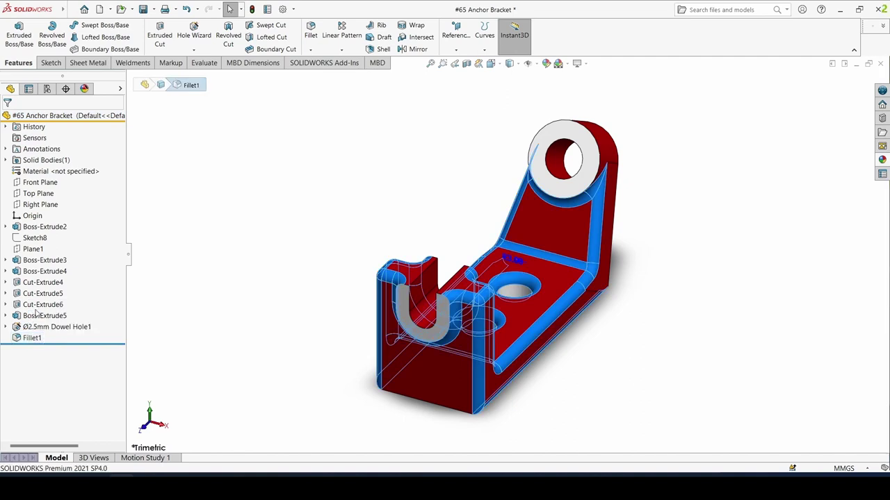
click(37, 311)
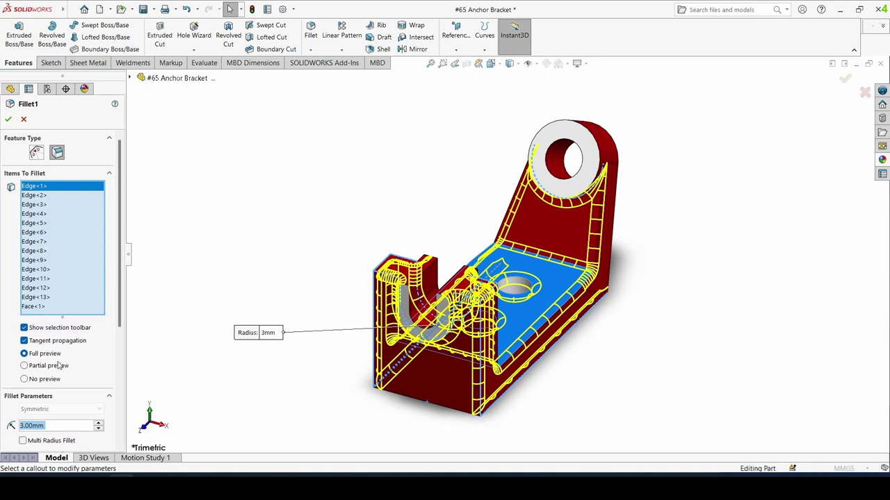
click(36, 366)
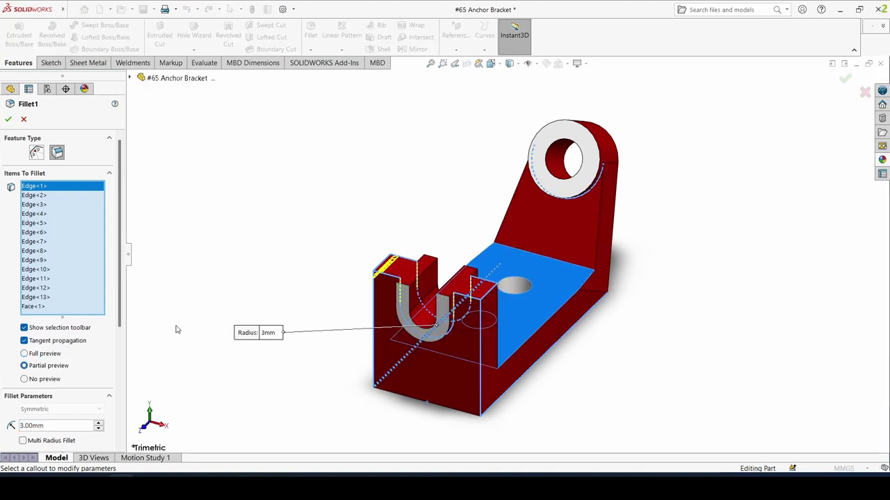
mouse_move(268, 264)
middle_down()
mouse_move(284, 310)
mouse_move(294, 224)
mouse_move(255, 182)
mouse_move(270, 276)
middle_up()
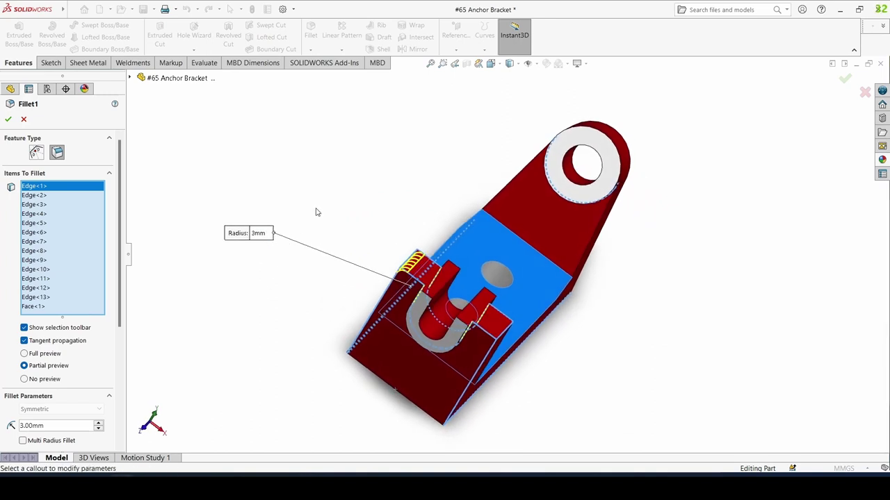
key(ctrl+7)
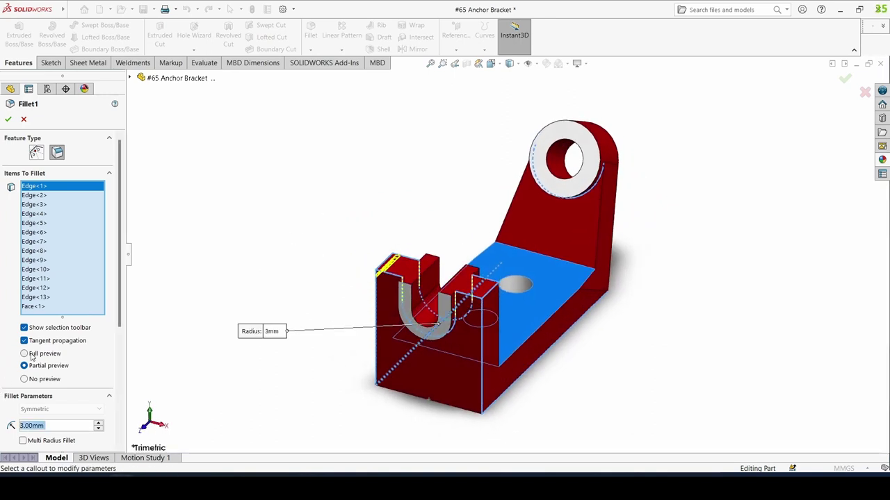
click(31, 355)
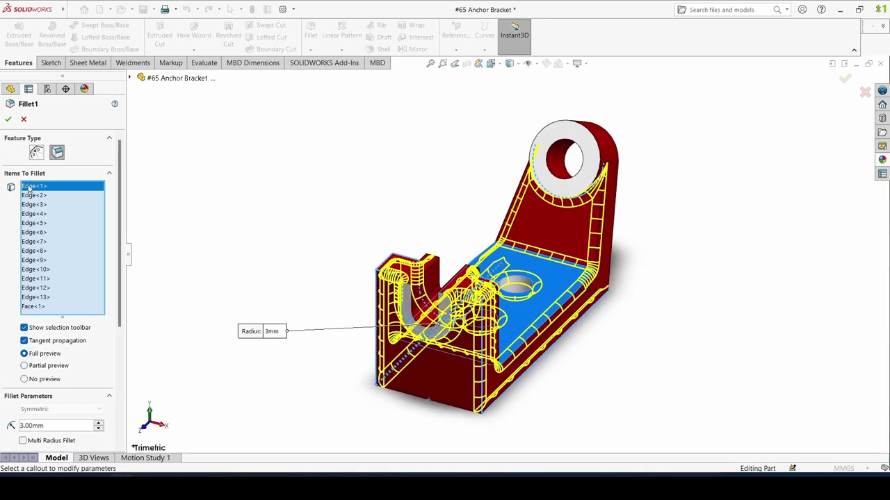
click(8, 118)
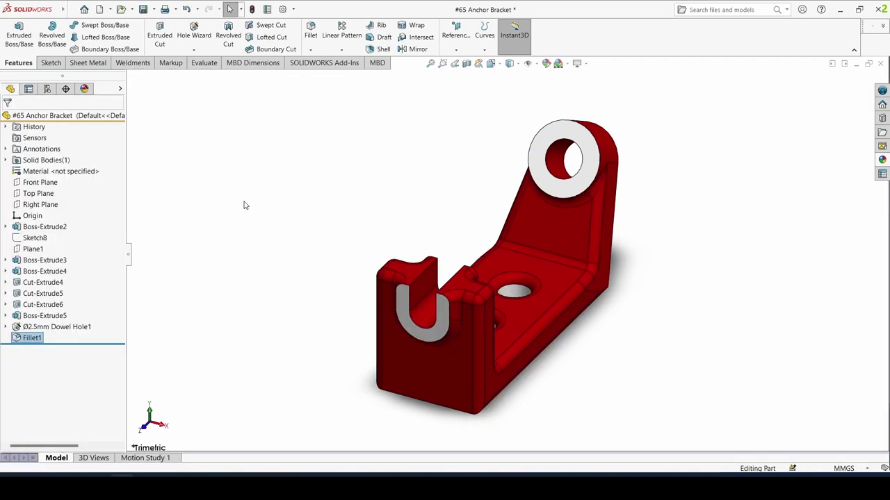
Show the finished anchor bracket in the Isometric view from the View Selector.
click(491, 64)
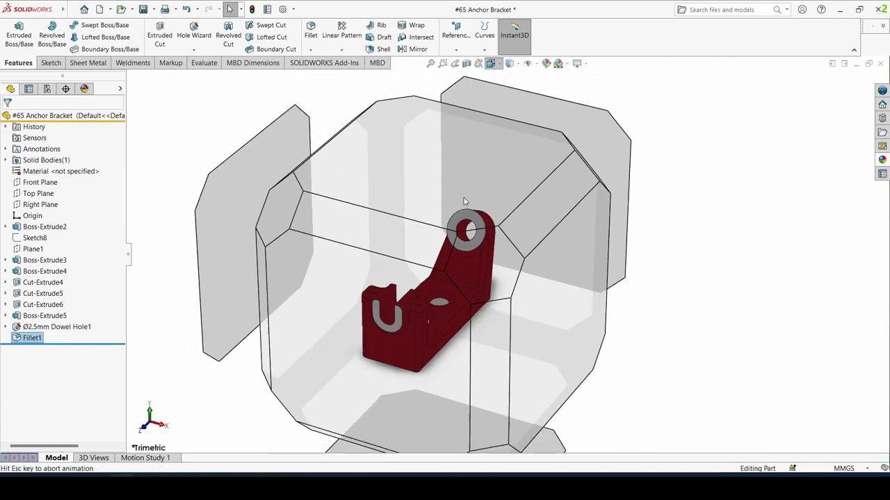
click(417, 290)
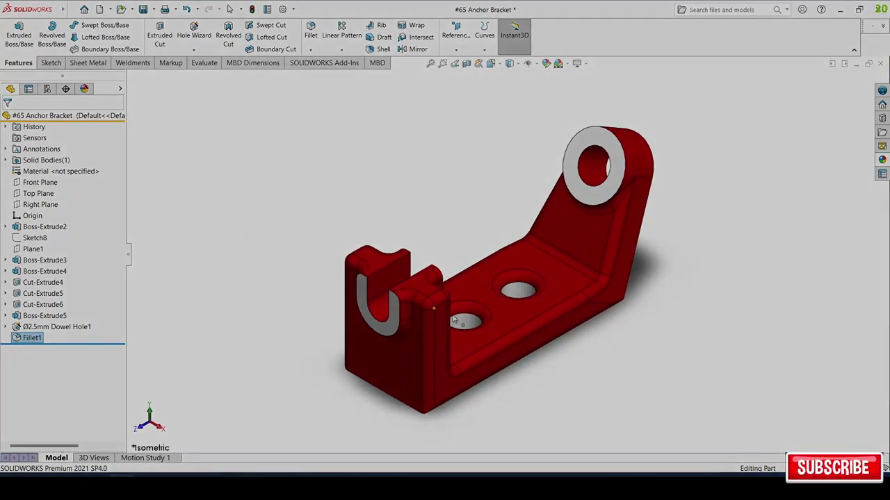